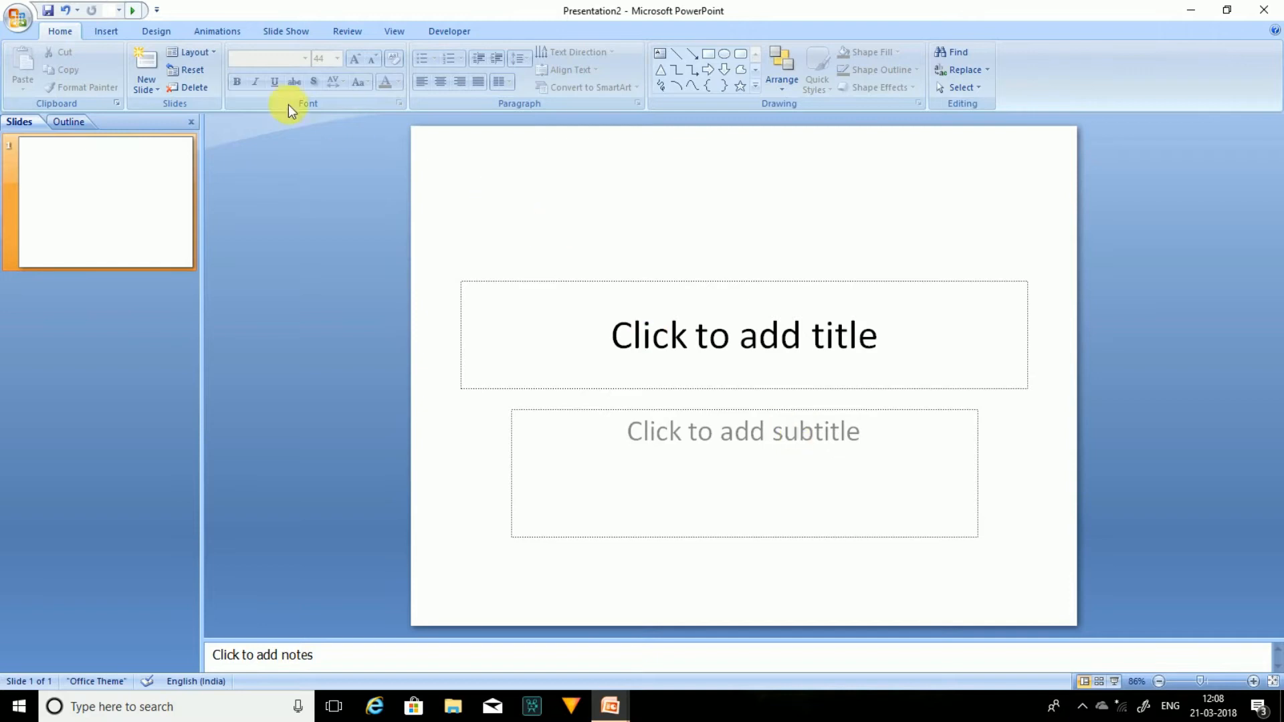
Insert the picture "Untitled-1 copy" from the Pictures folder onto the blank title slide.
click(125, 31)
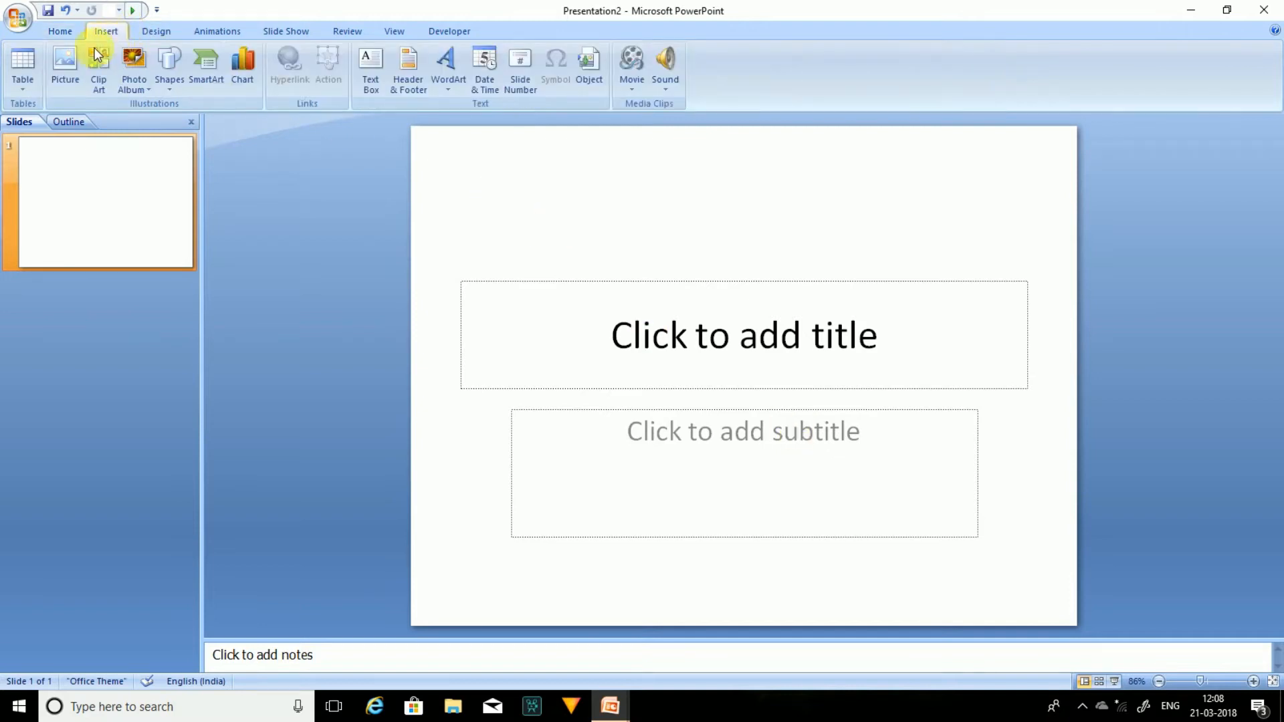
click(72, 75)
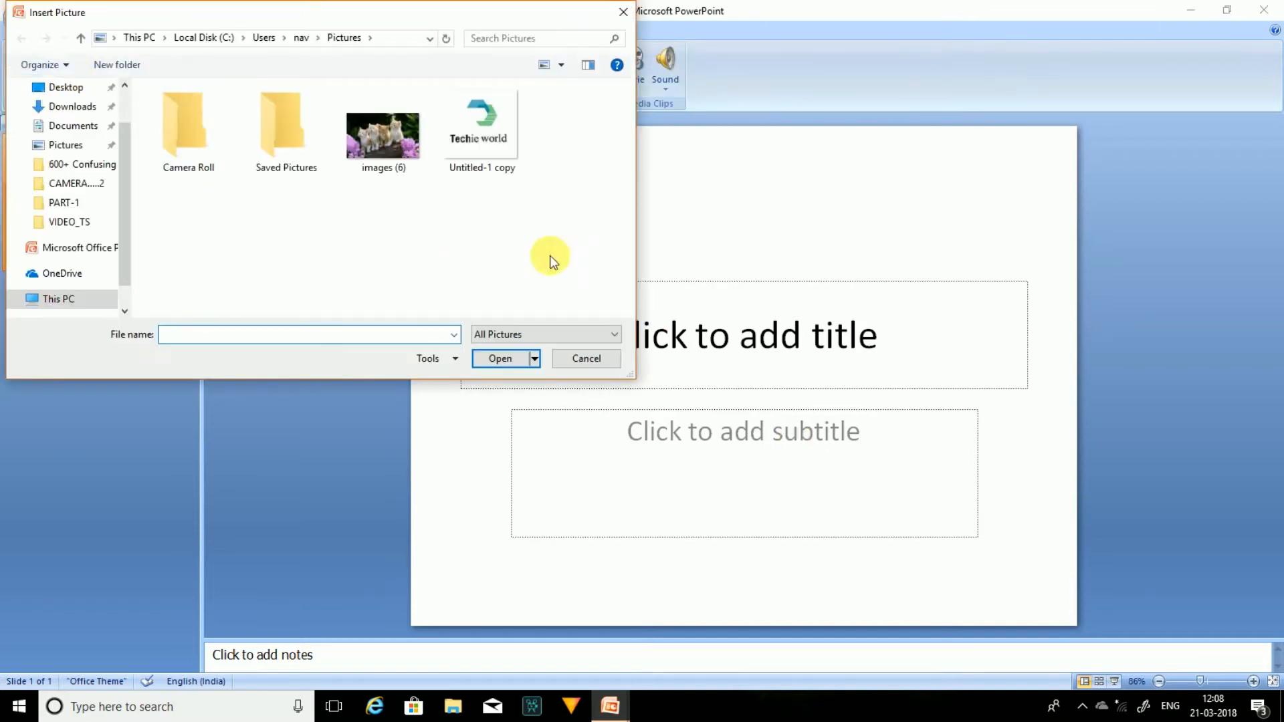
double_click(457, 120)
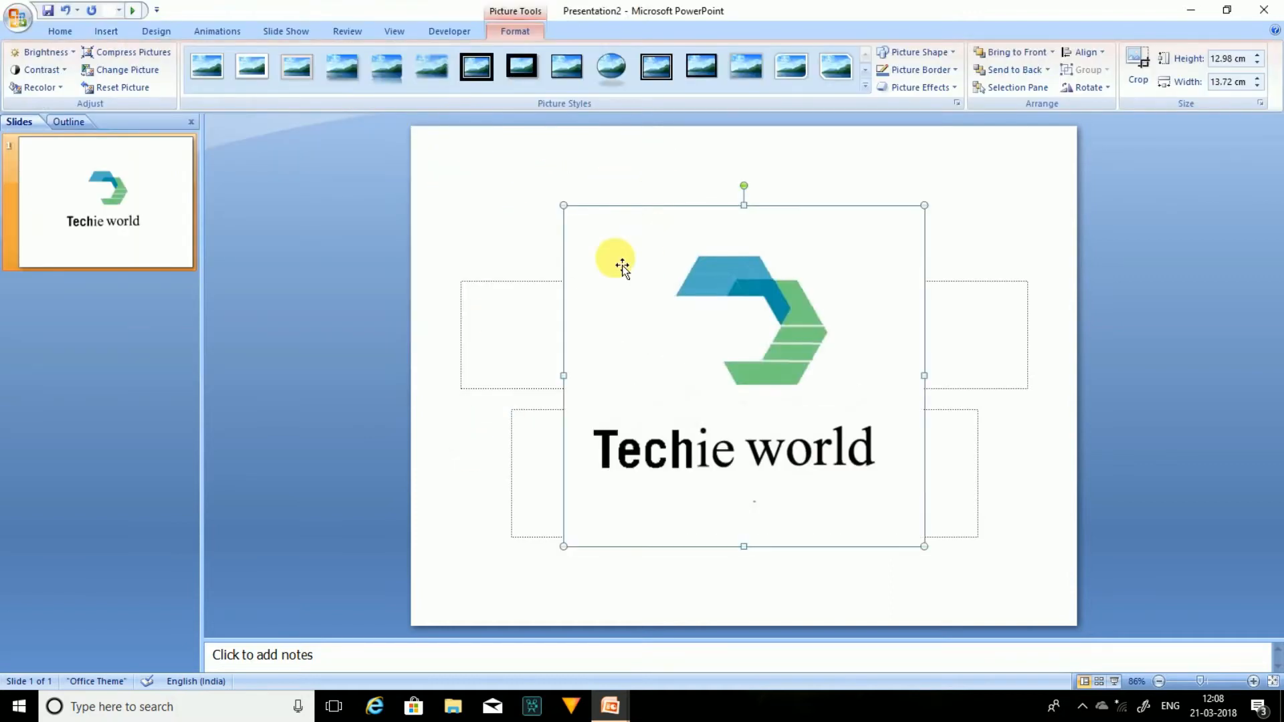
Add a Crawl In entrance effect to the Techie world logo picture using Custom Animation.
click(229, 34)
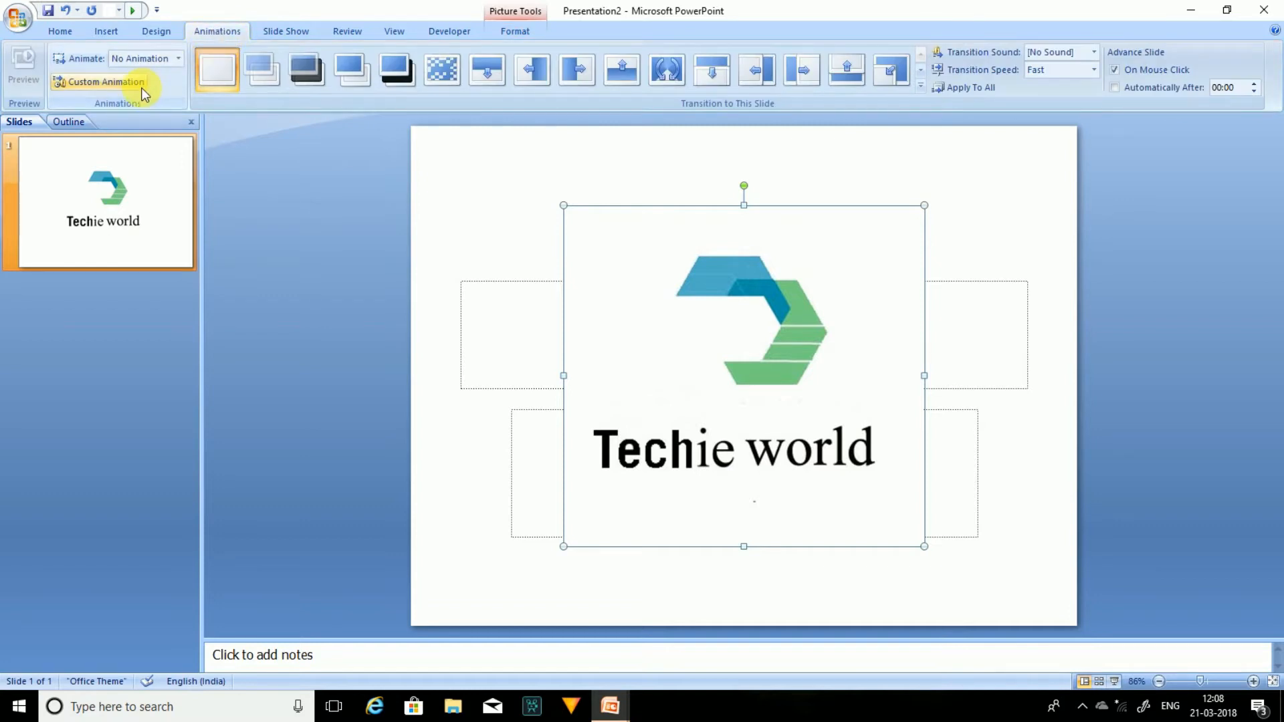
click(78, 82)
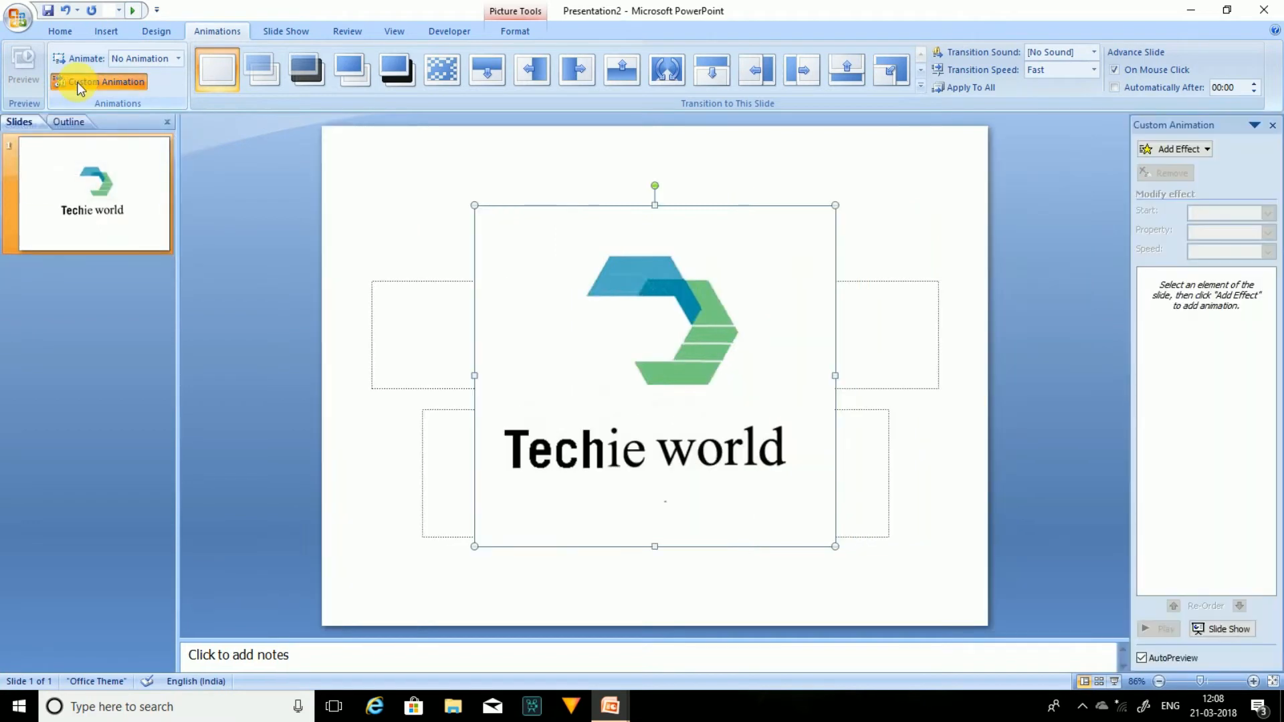
click(1178, 152)
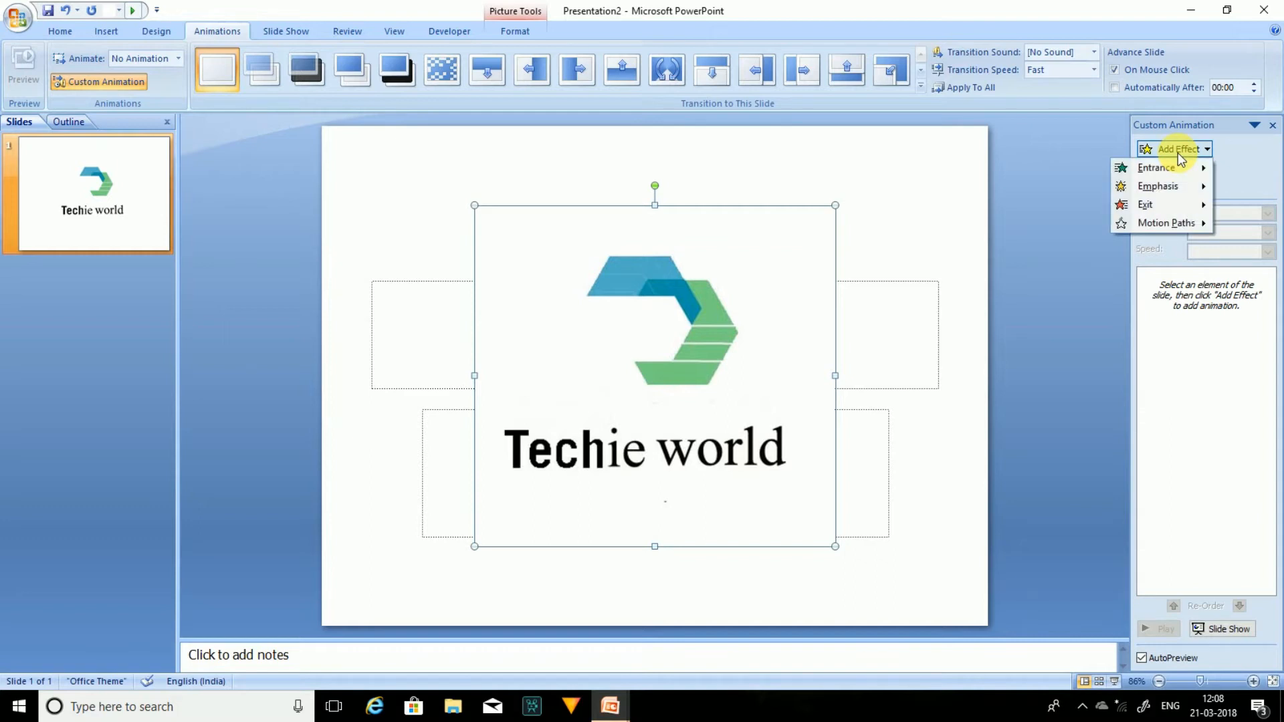
mouse_move(1174, 191)
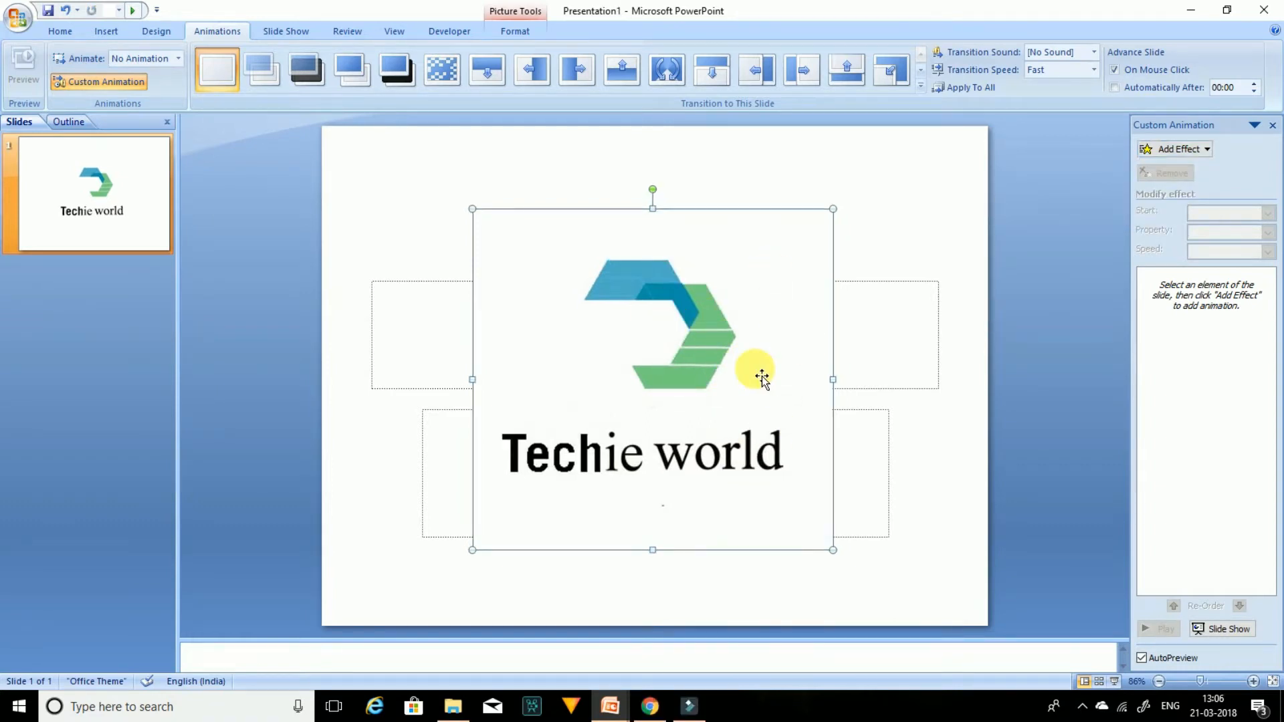
click(1176, 152)
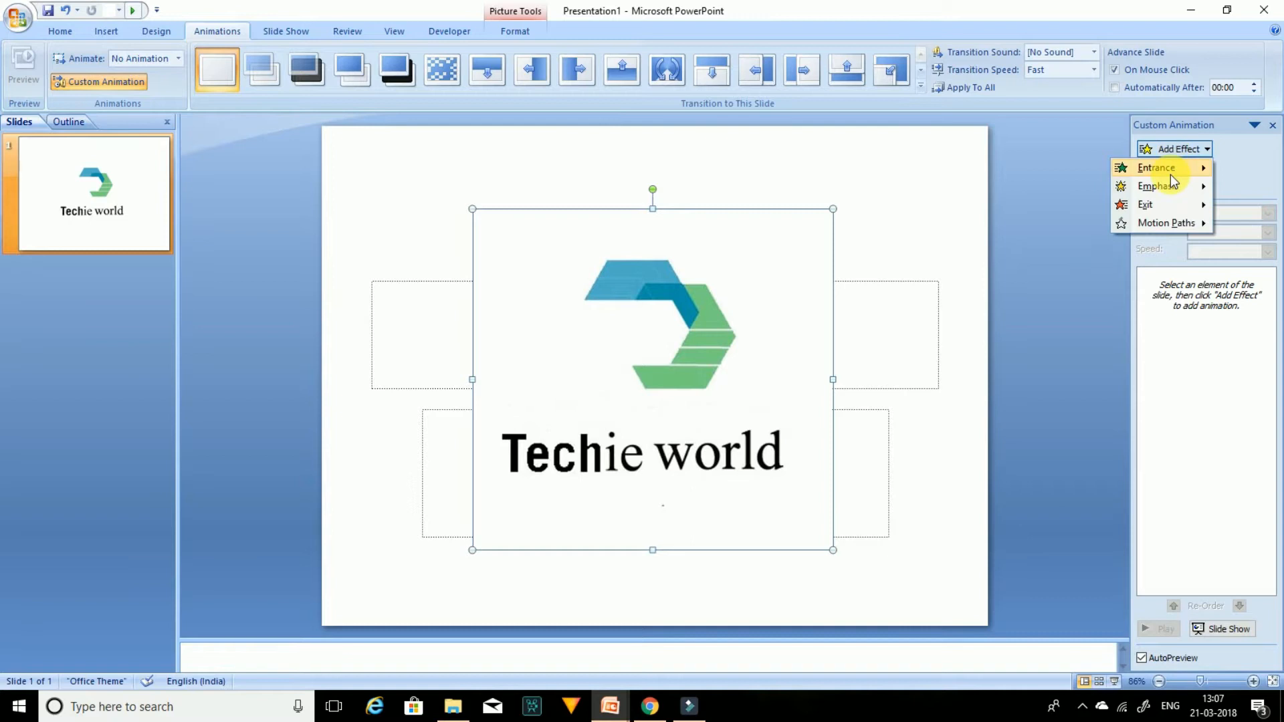
mouse_move(1171, 175)
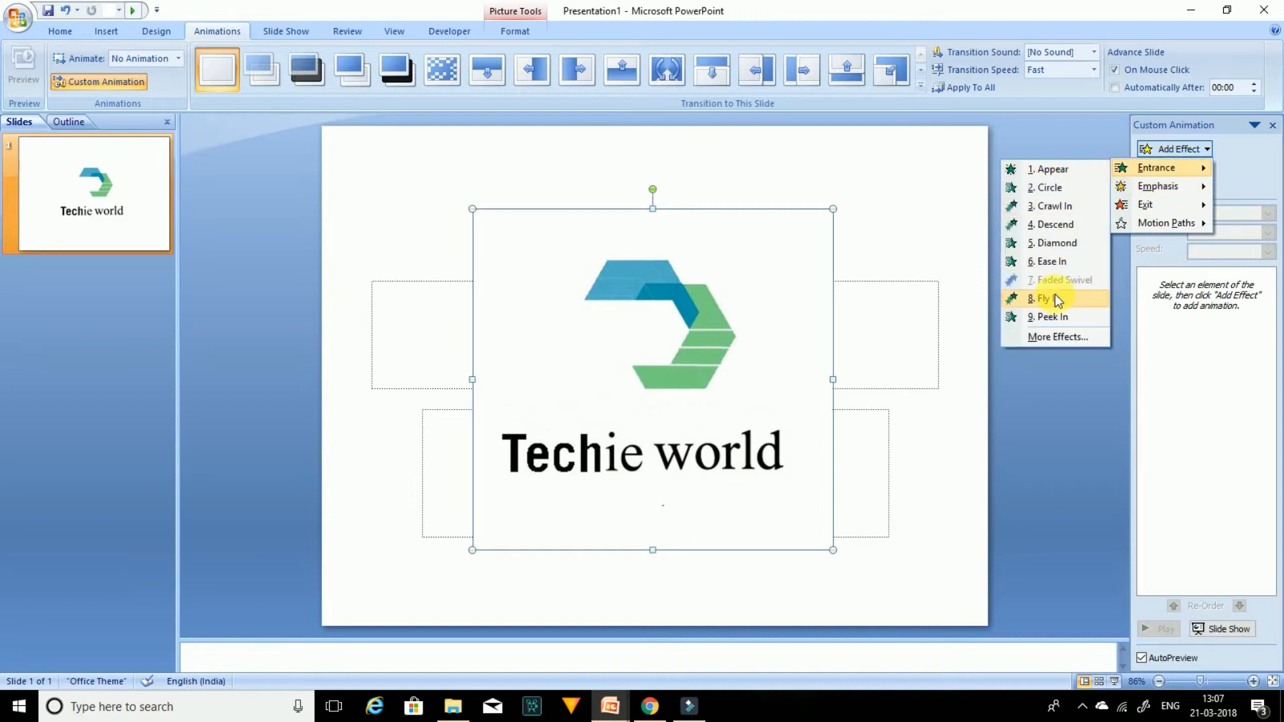
click(1054, 335)
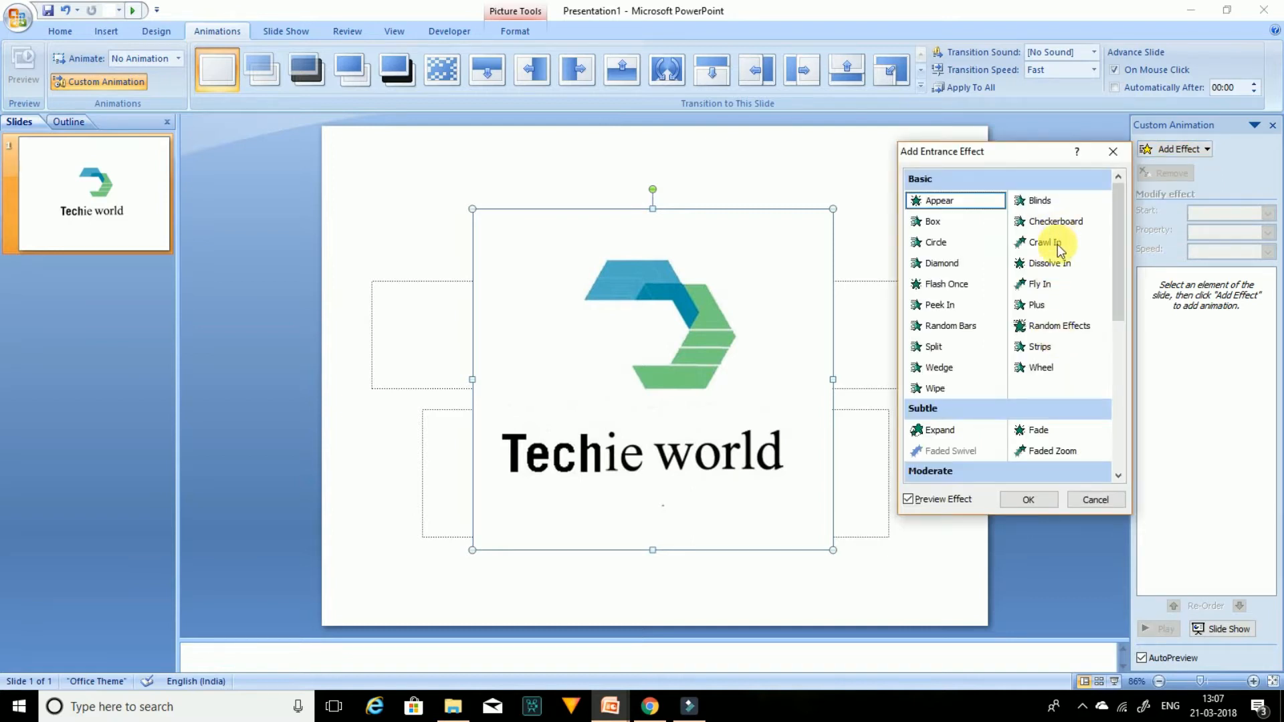
double_click(1058, 243)
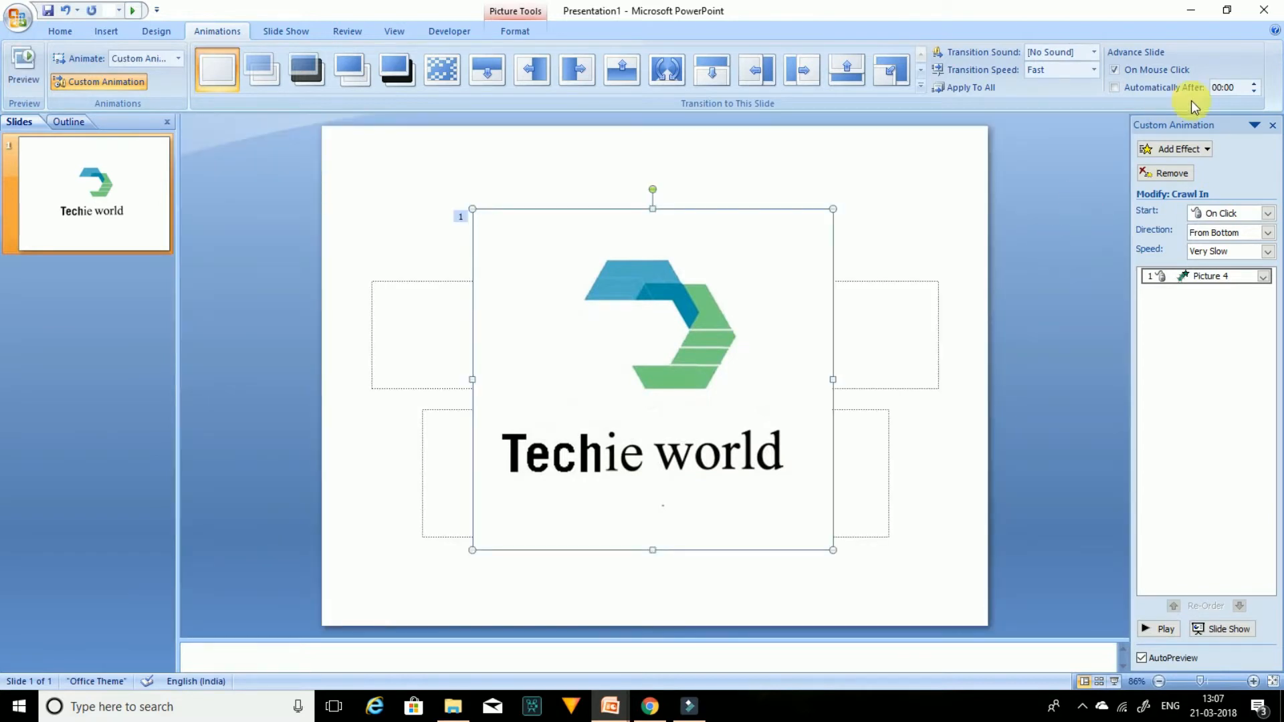
Add a Spin emphasis effect to the logo picture.
click(1203, 151)
mouse_move(1190, 186)
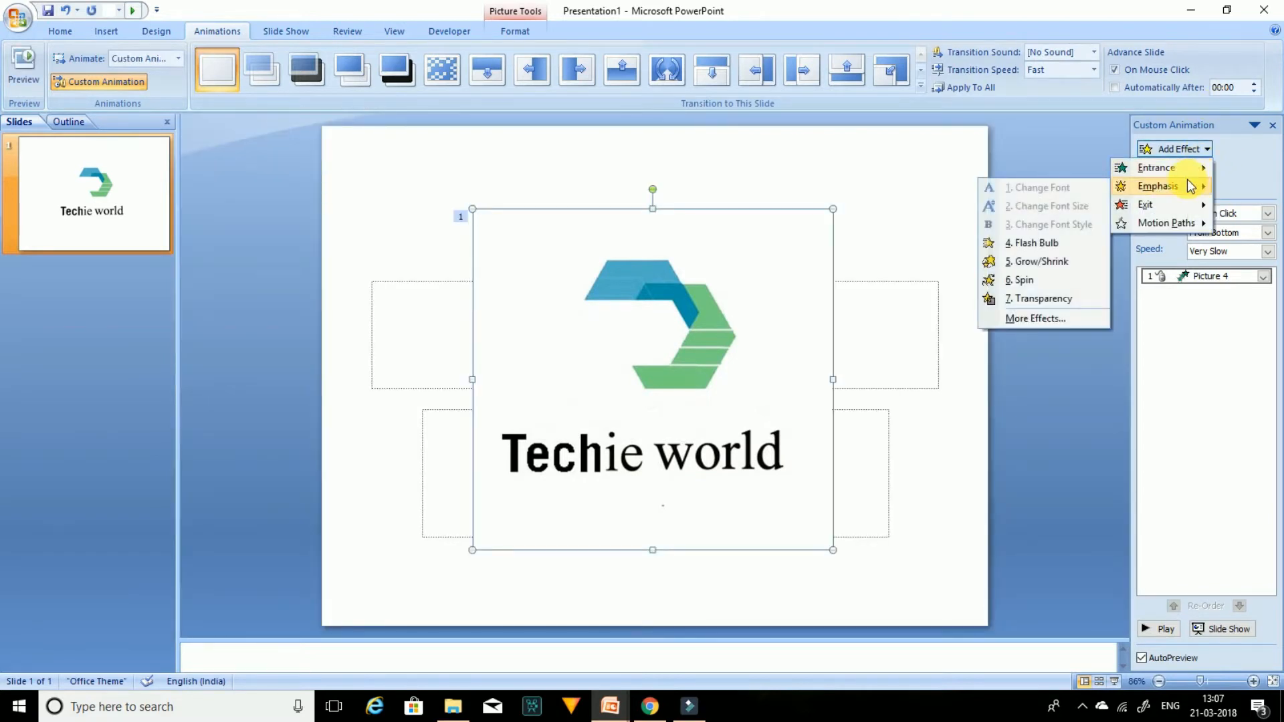
click(1046, 286)
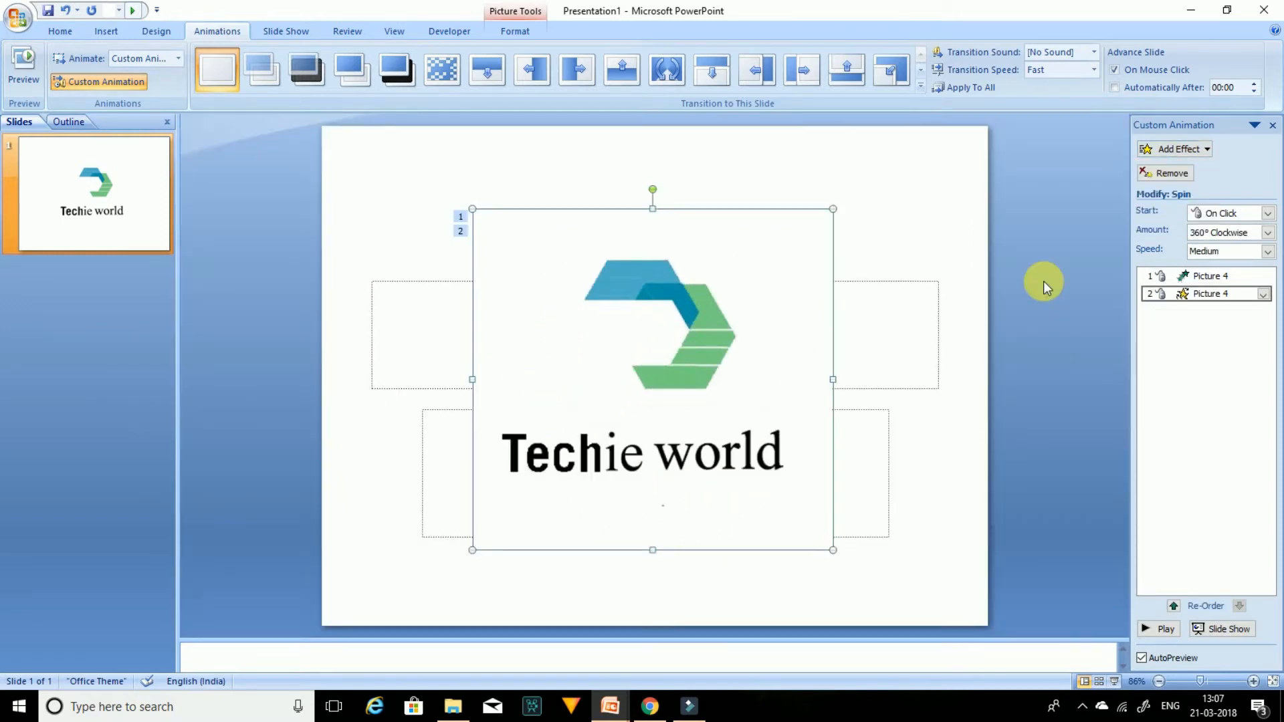
Examine the settings of the Crawl In and Spin effects in the slide's animation list.
click(1206, 279)
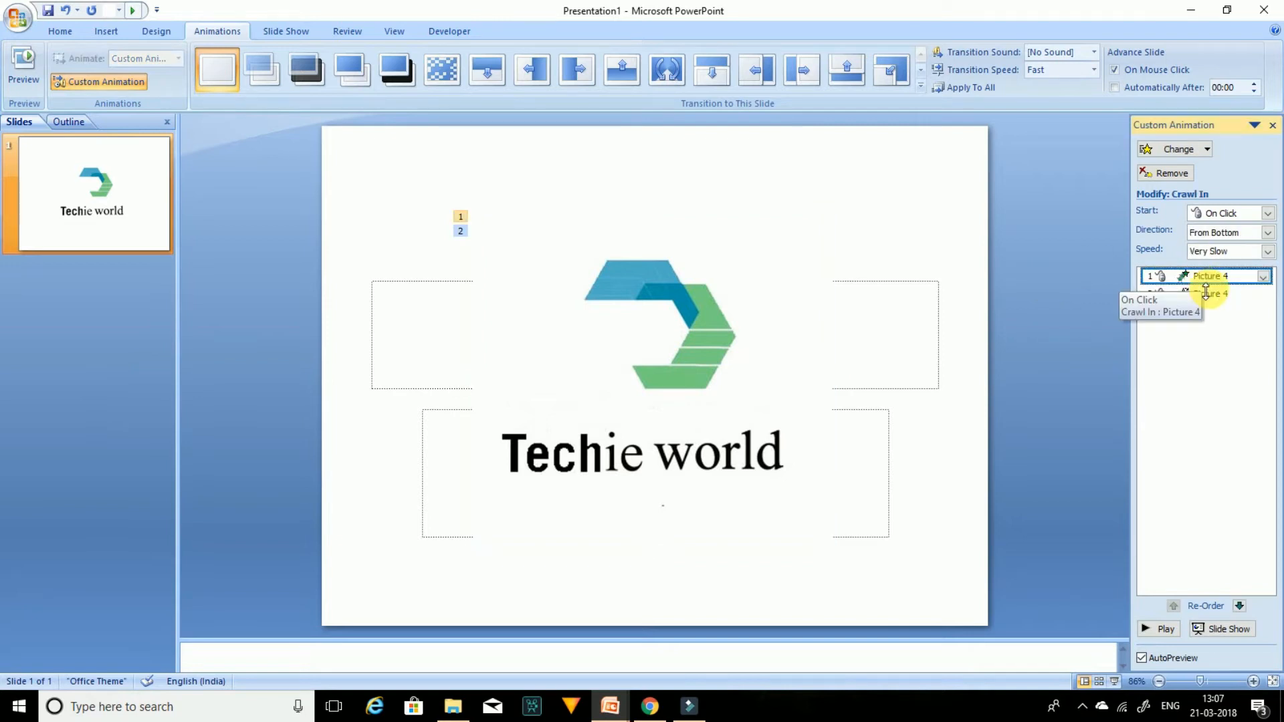
click(1206, 295)
click(1203, 332)
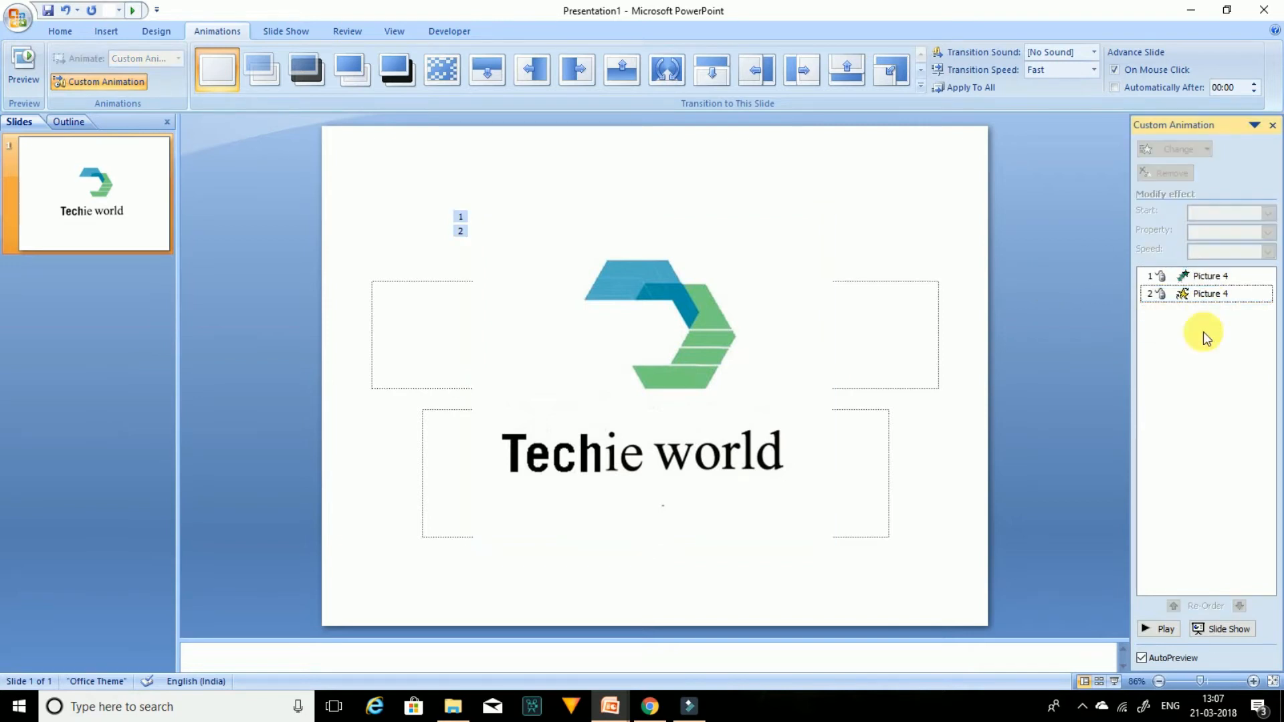
click(1175, 277)
click(1181, 294)
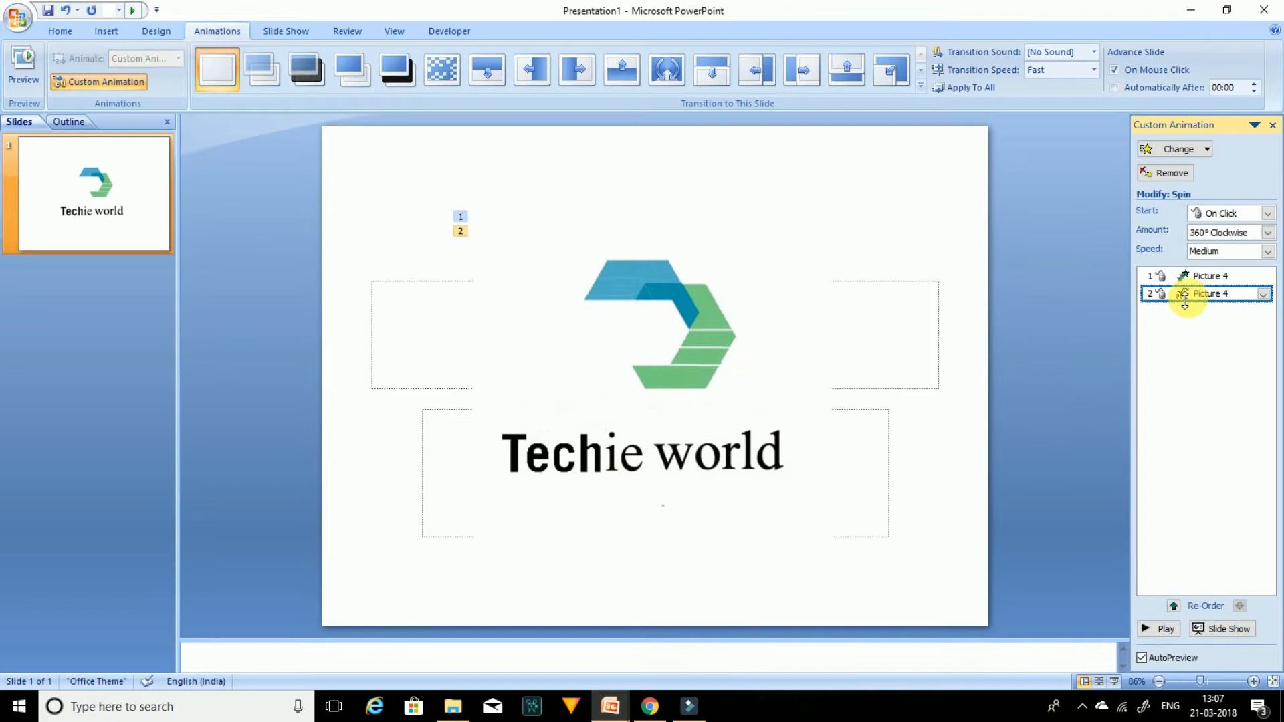
click(1178, 356)
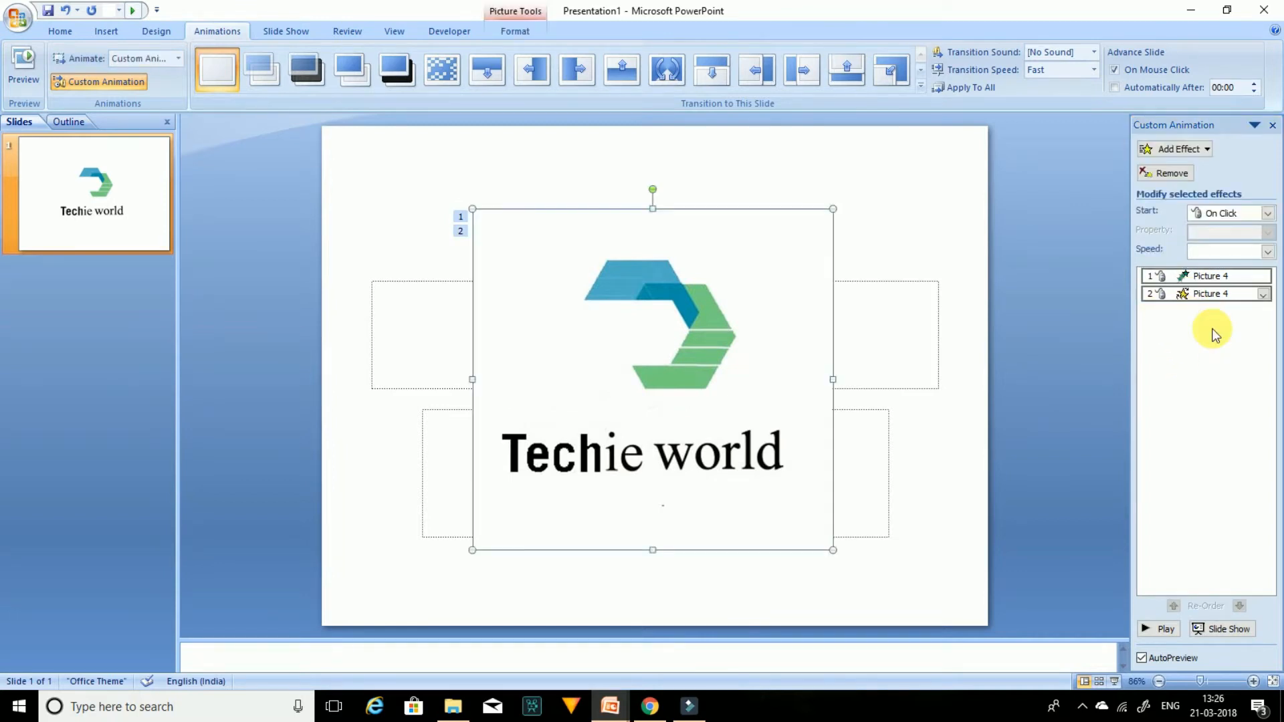
Add a Box exit effect to the logo picture.
click(1190, 148)
mouse_move(1171, 205)
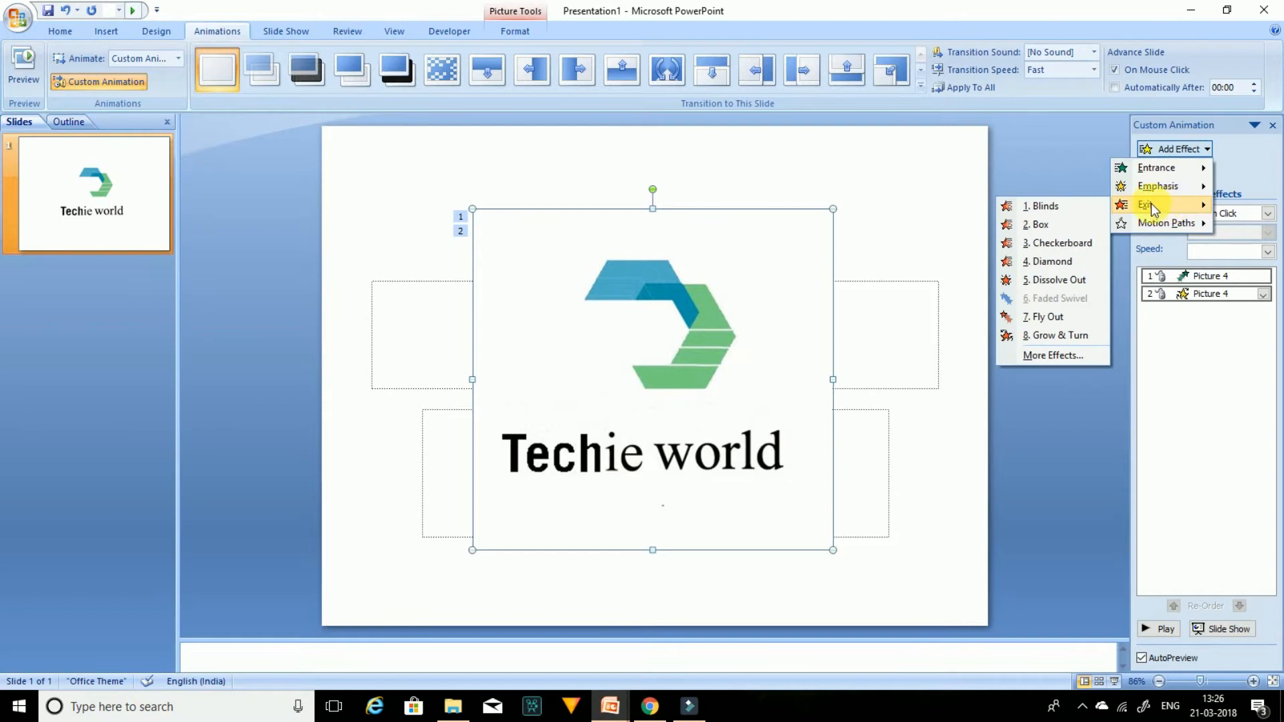
click(1097, 225)
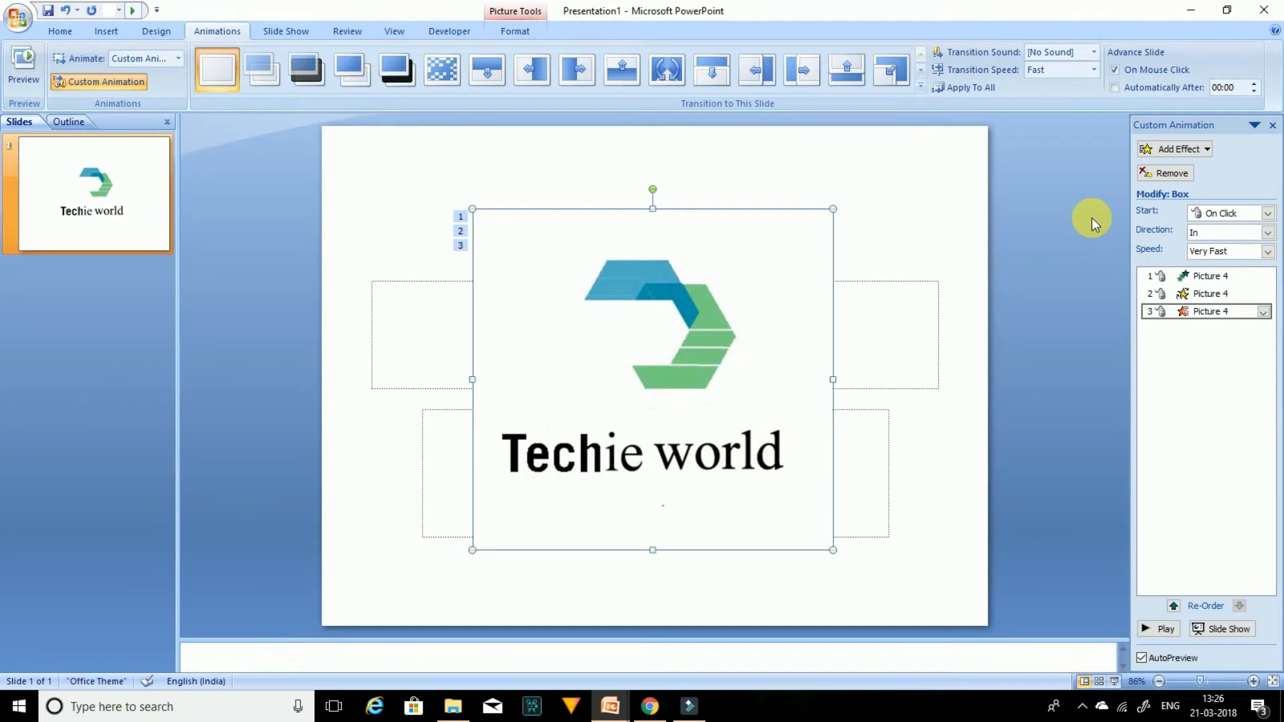
Look through the entrance, emphasis and exit effects in the animation list and play the slide's full animation.
click(1164, 277)
click(1170, 294)
click(1172, 313)
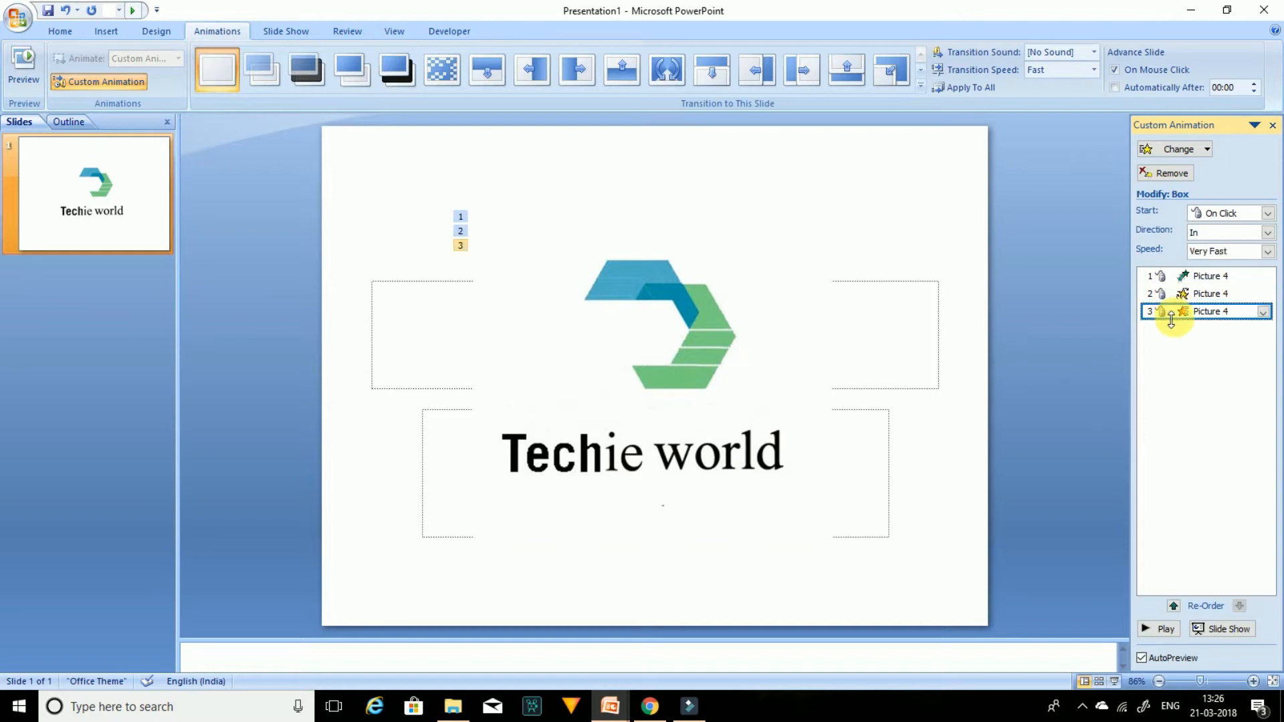
click(1206, 388)
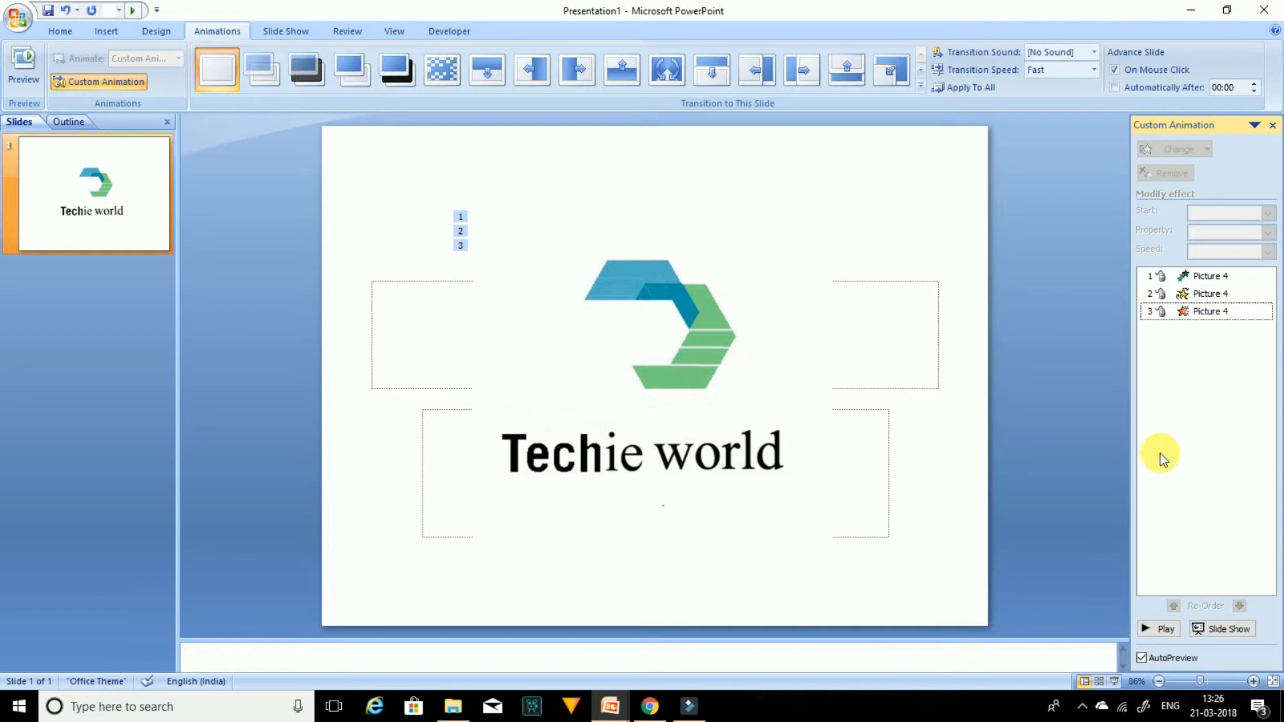
click(1147, 633)
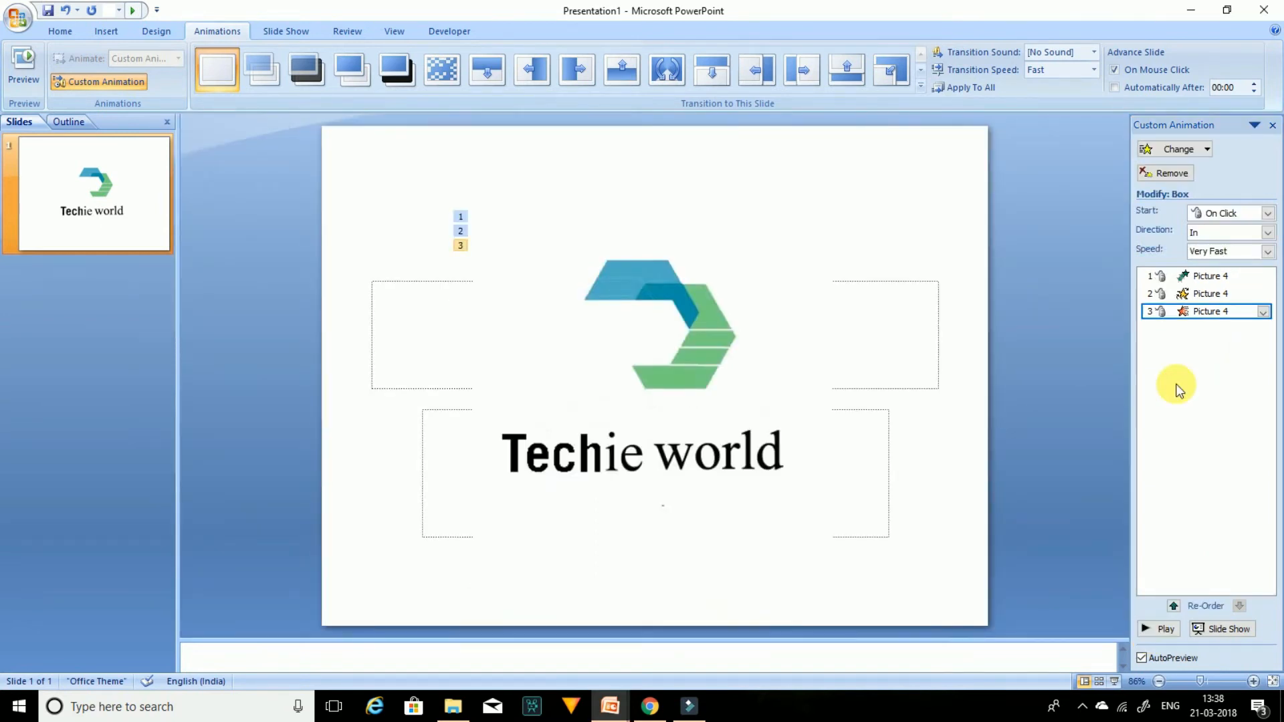
Set the speed of the logo's Box exit effect to Very Slow and play the slide's animations.
click(737, 435)
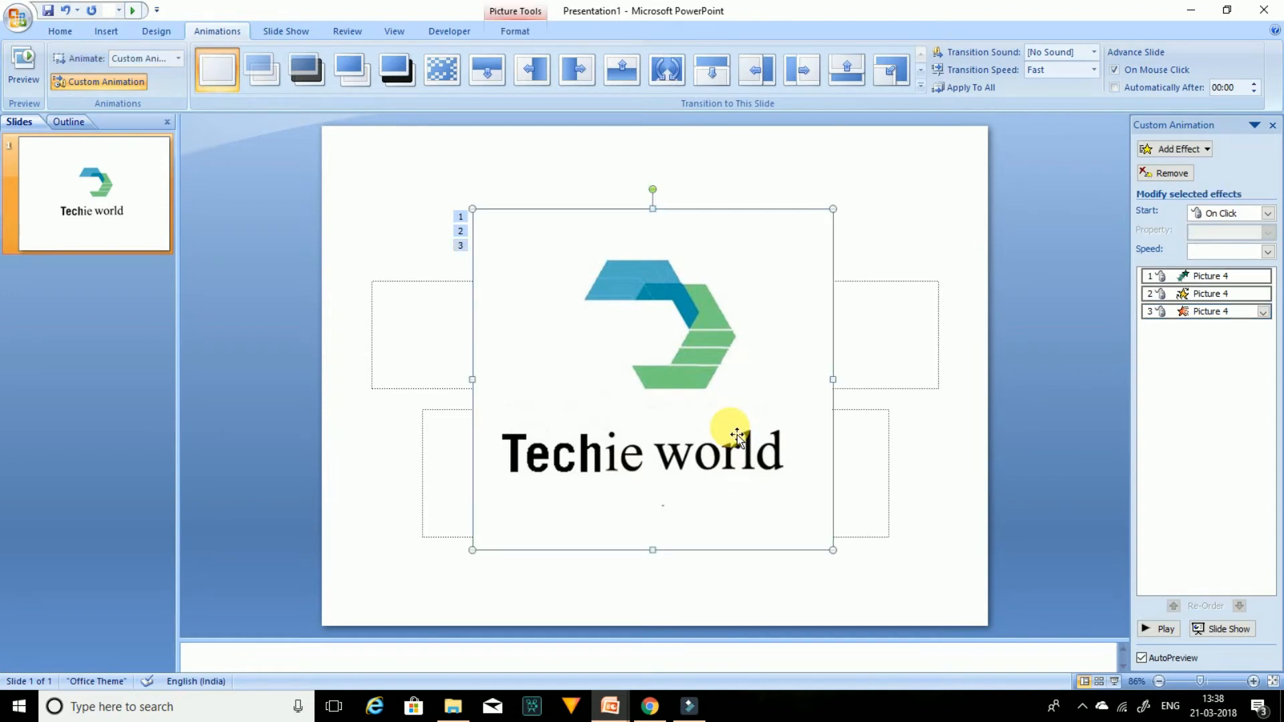
click(1243, 367)
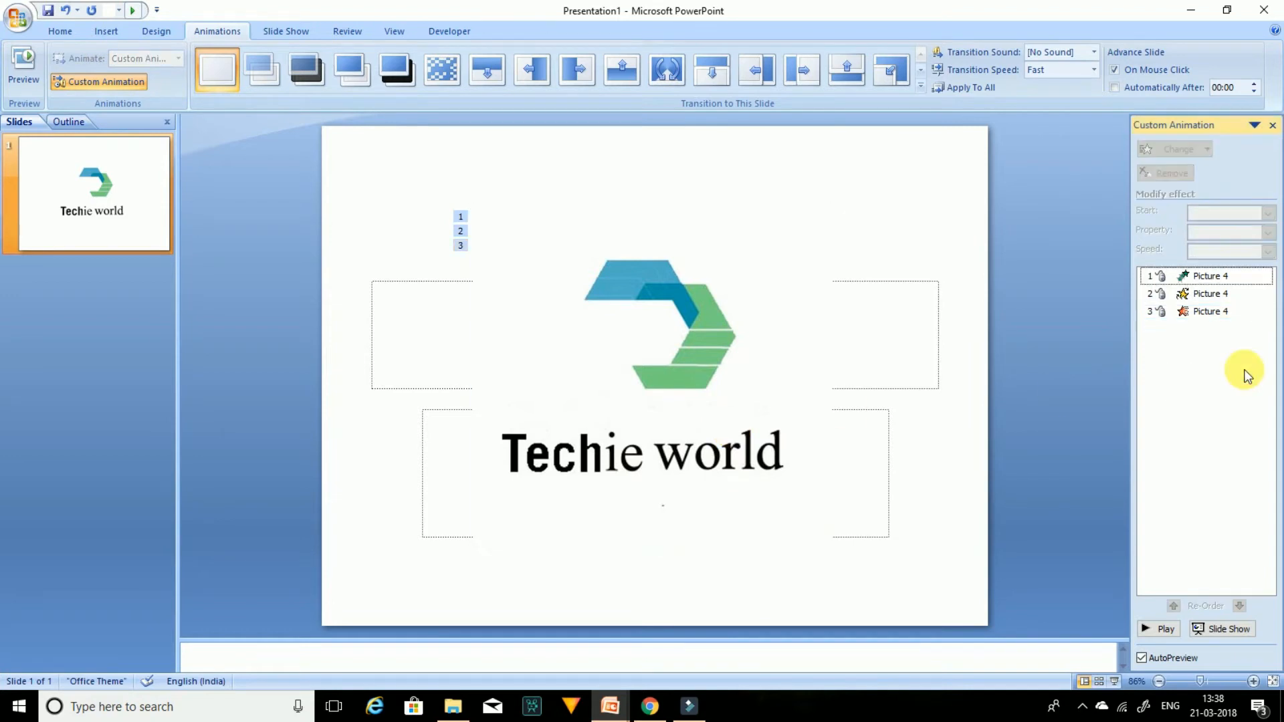
click(1169, 312)
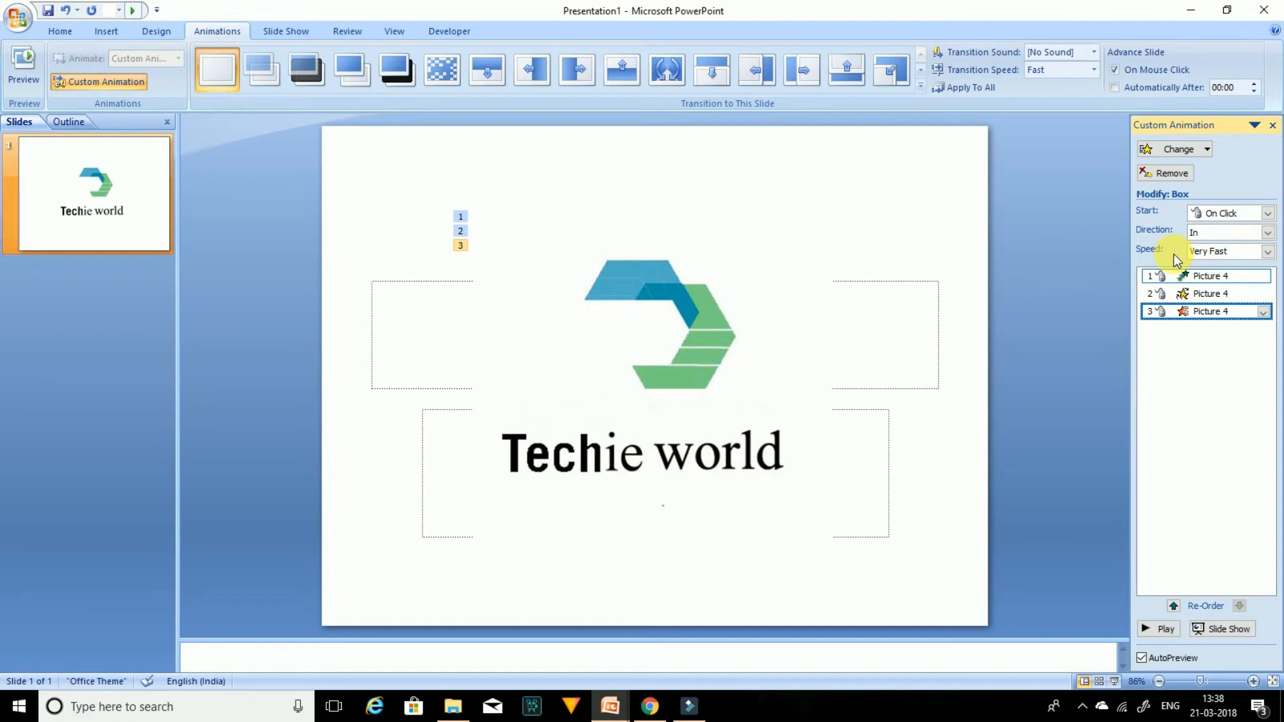
click(1267, 252)
click(1251, 264)
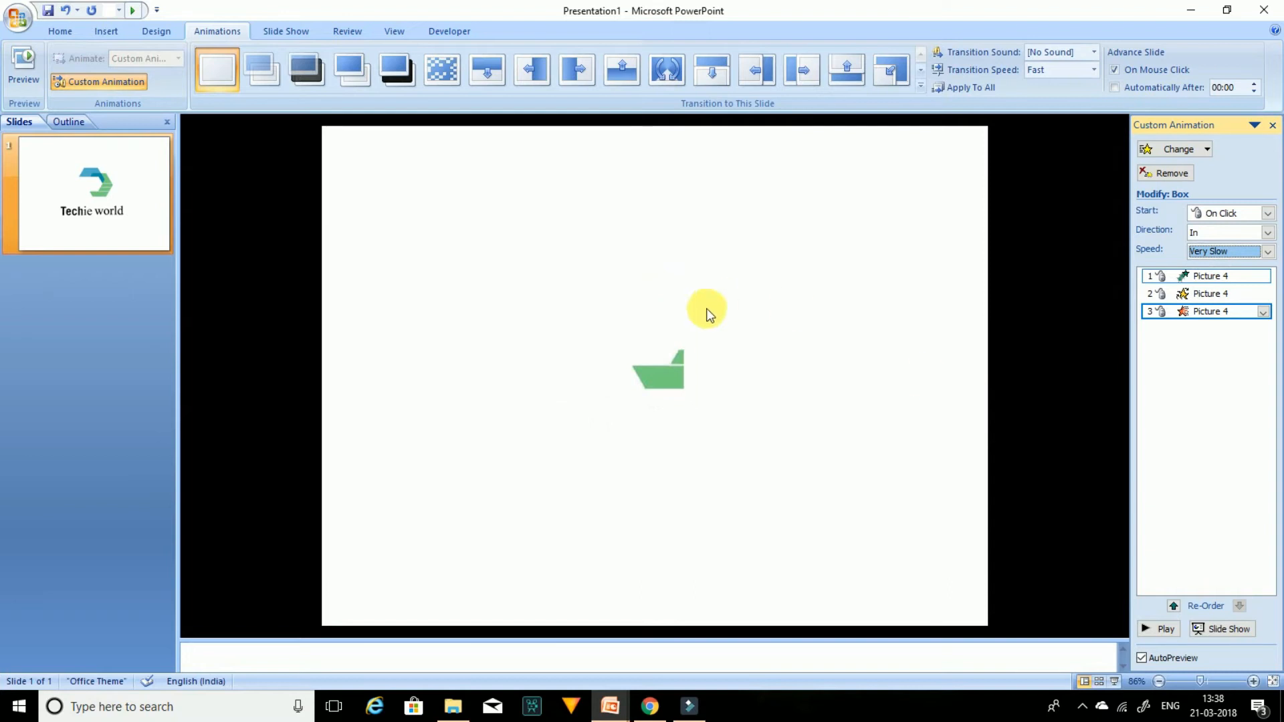
click(1168, 630)
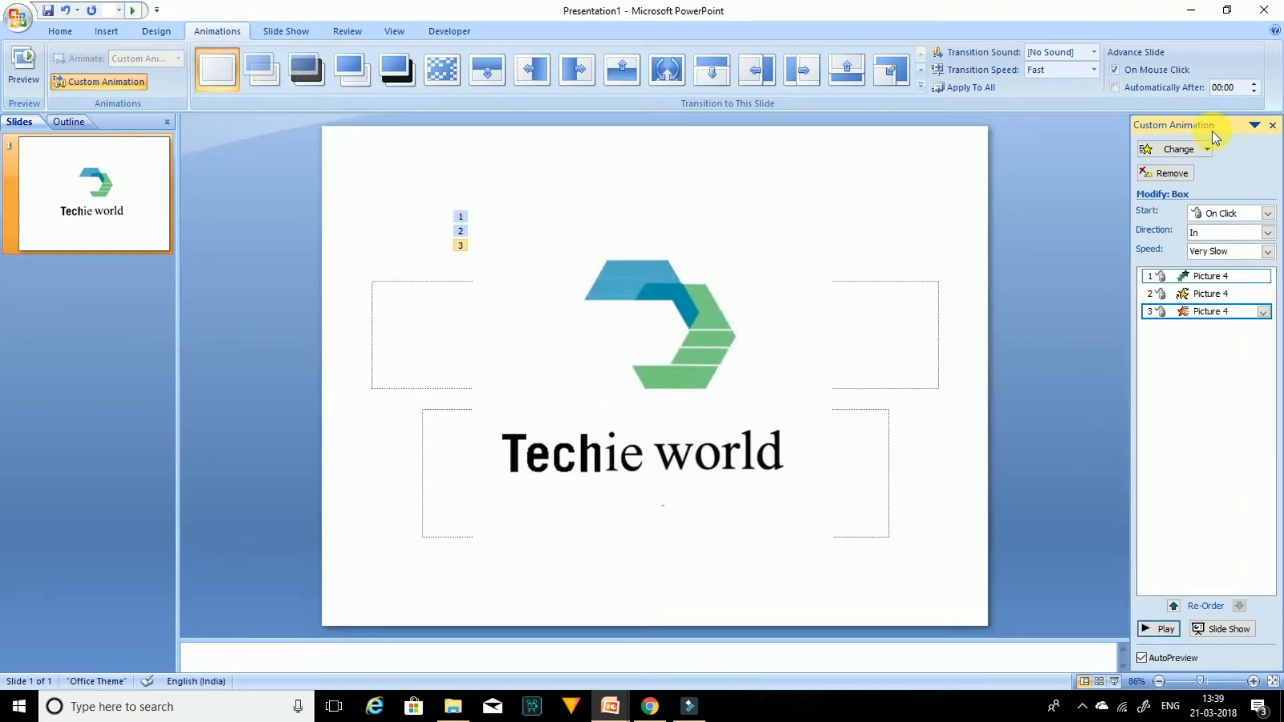
click(1203, 148)
mouse_move(1166, 201)
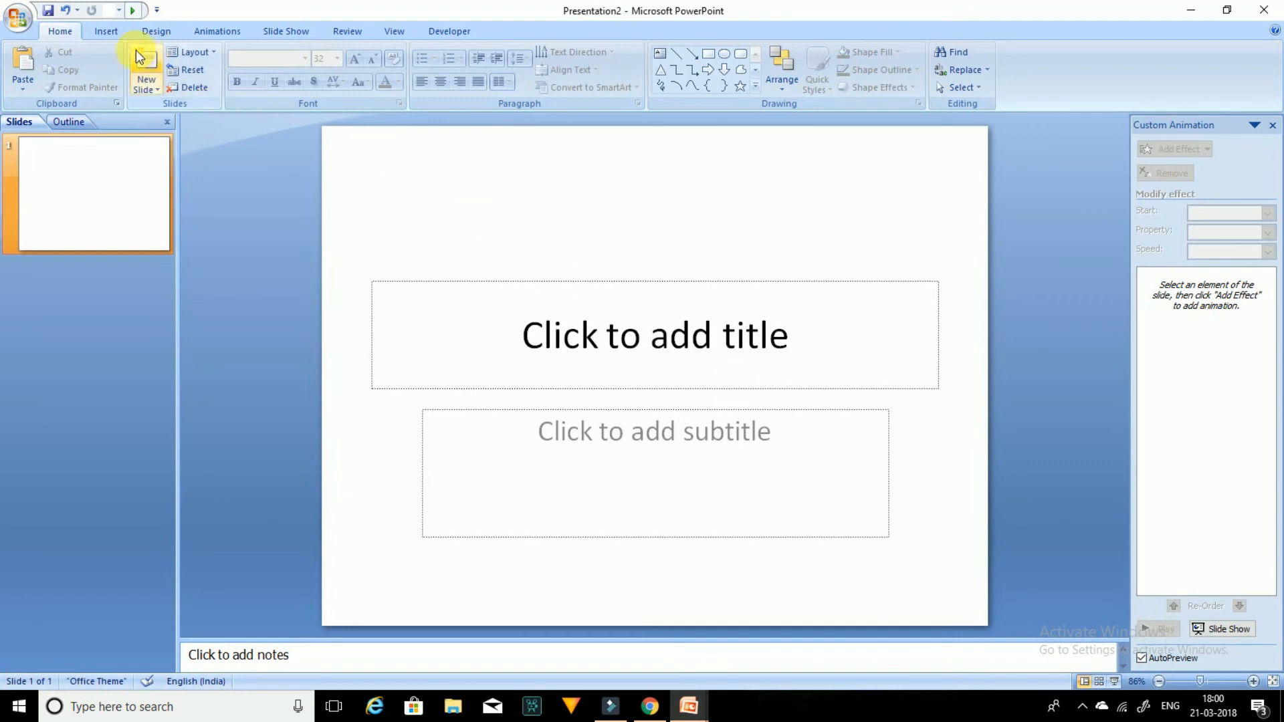
Insert the green side-view car from the clip art results for "car" and close the clip art search.
click(102, 29)
click(99, 60)
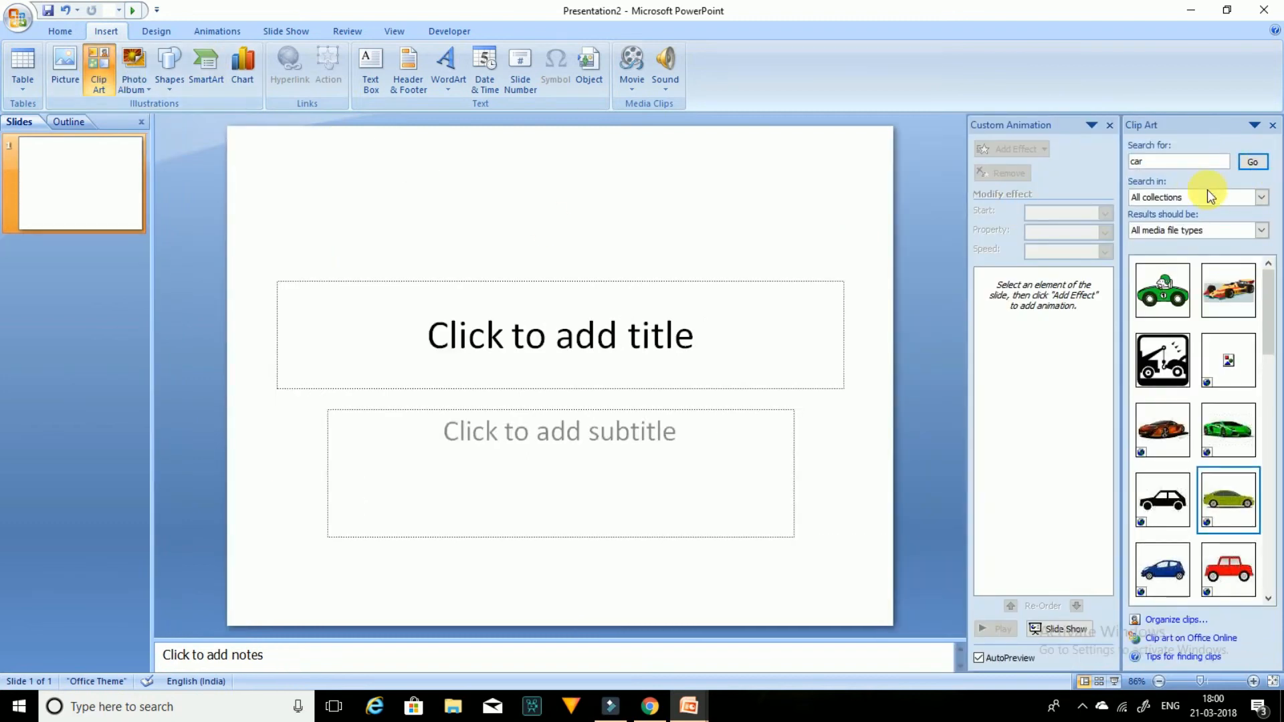
click(1204, 510)
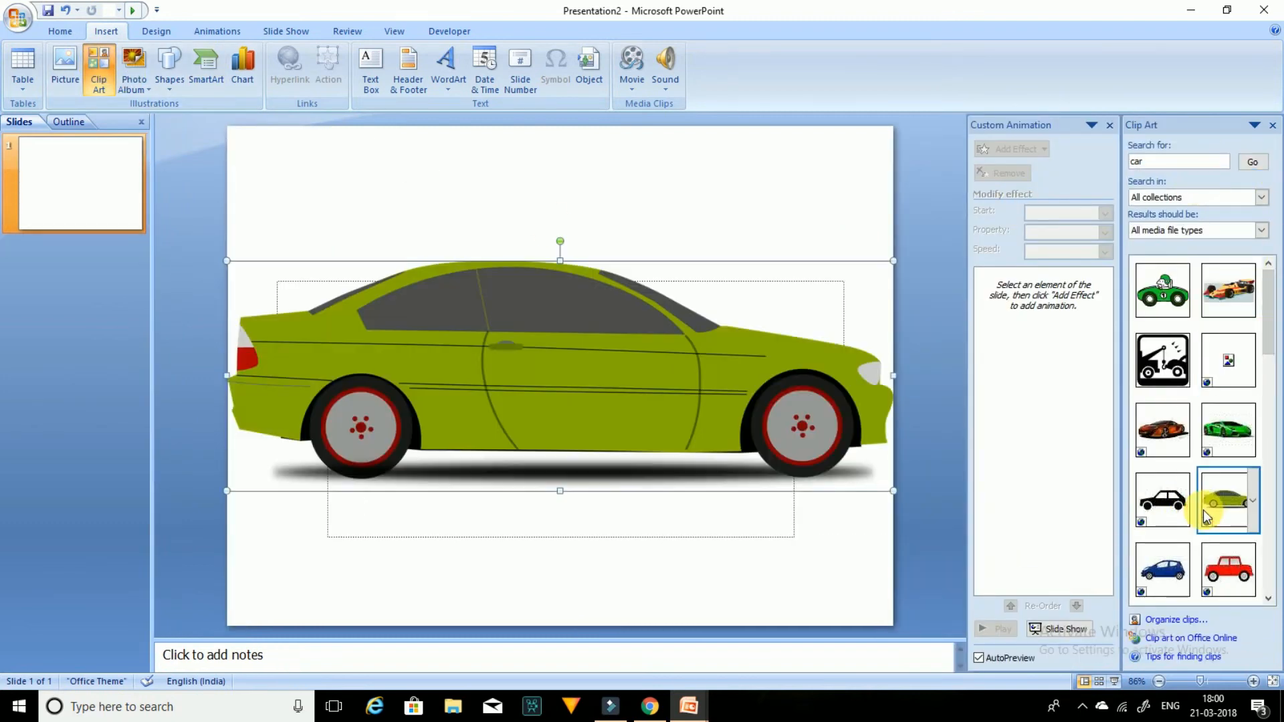
click(774, 550)
click(753, 356)
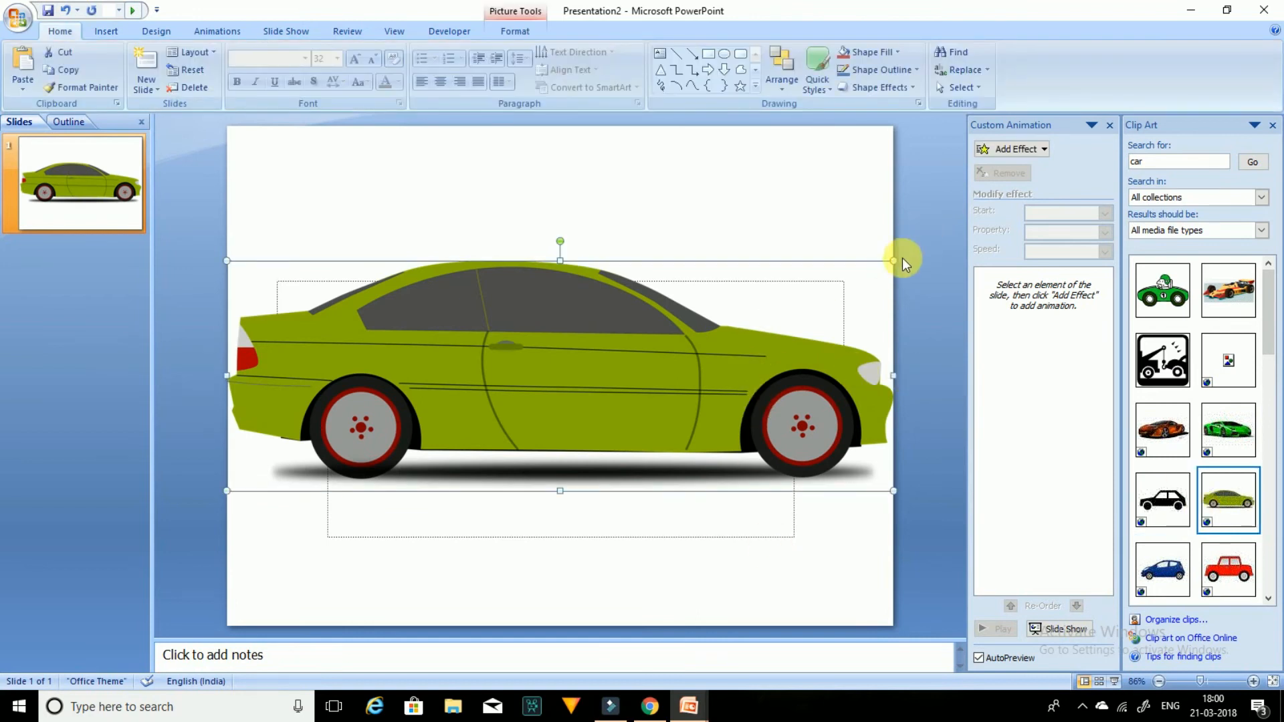
click(1273, 125)
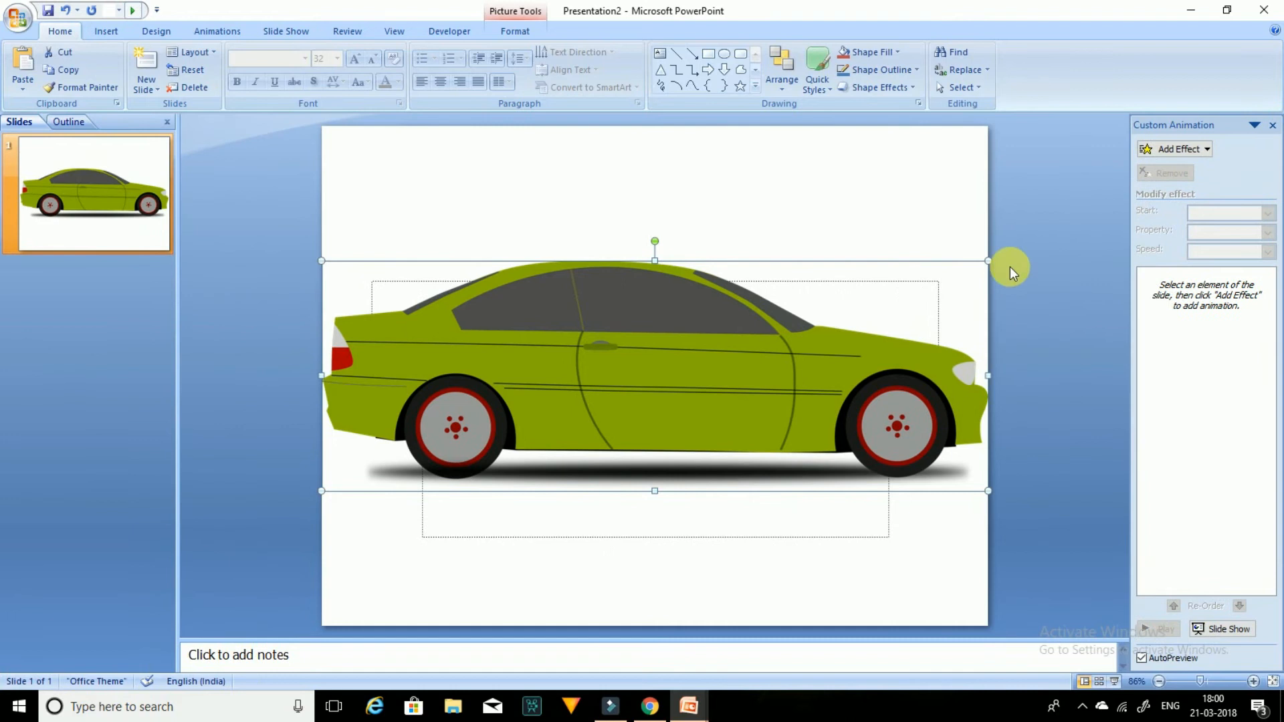
Shrink the car picture to about half the slide's width and place it in the slide's upper-left corner.
drag(992, 268, 768, 431)
drag(631, 487, 602, 279)
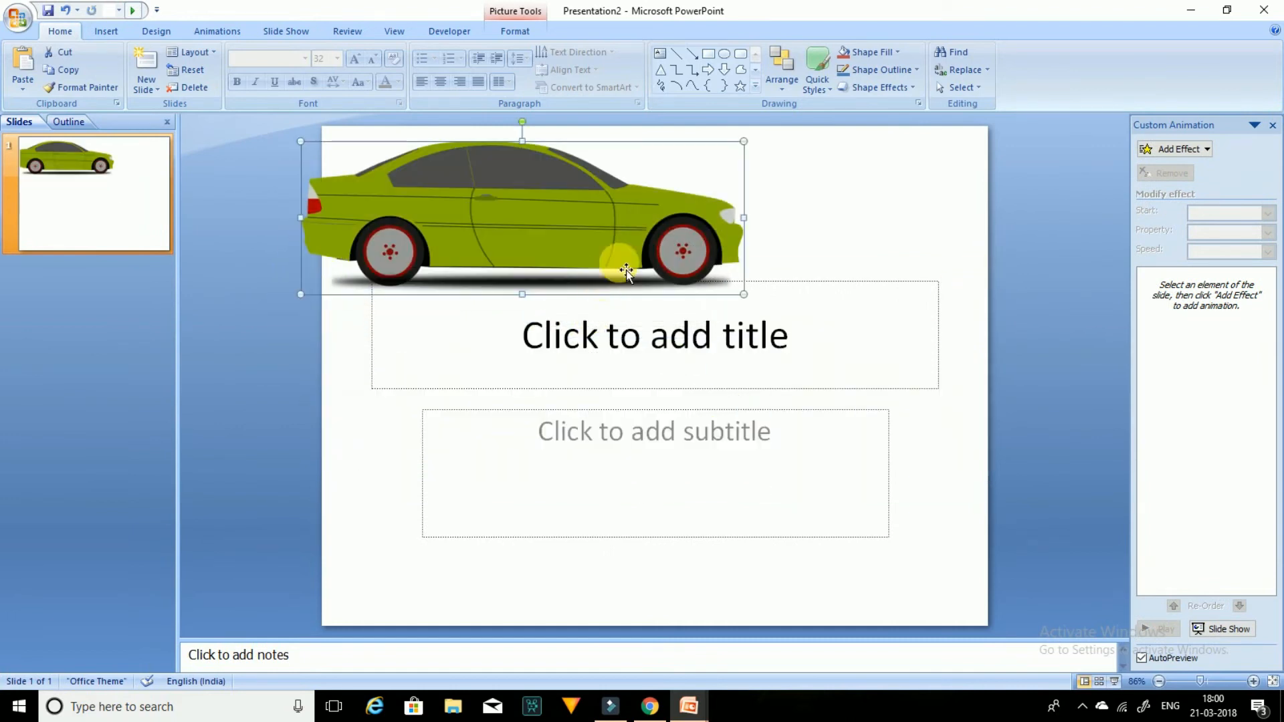
drag(744, 139, 669, 192)
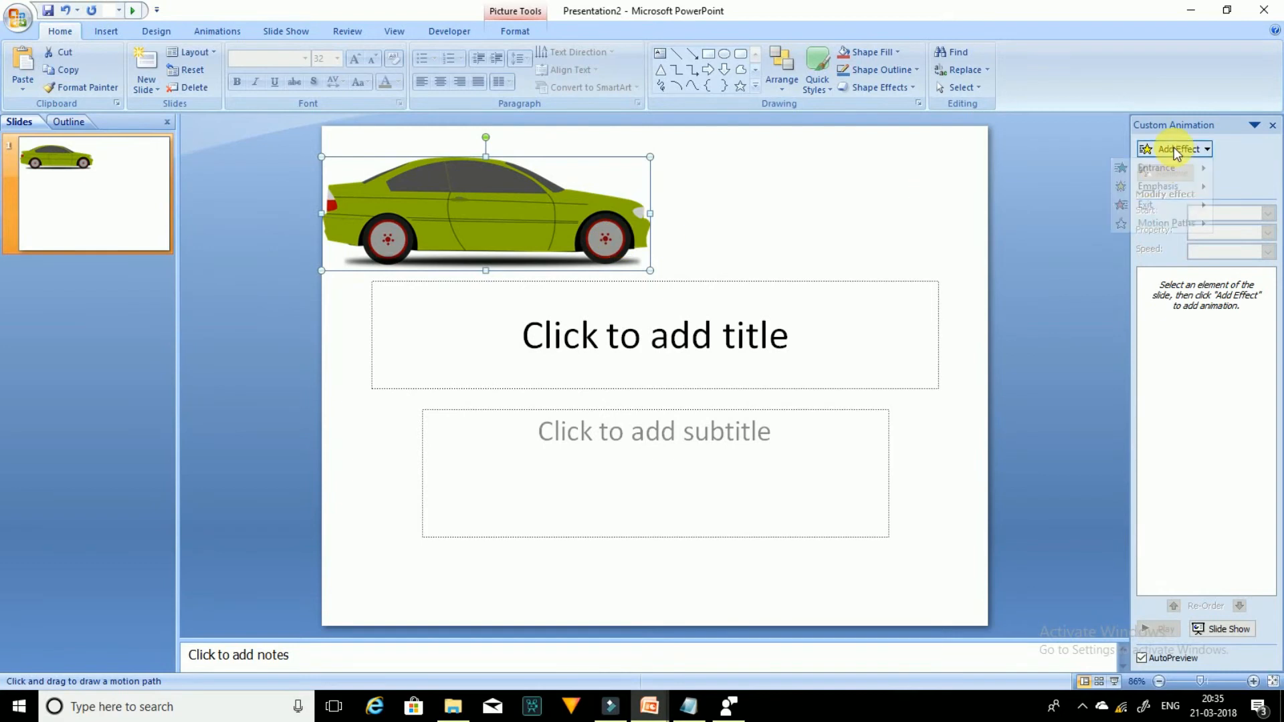
Give the green side-view car a custom straight-line motion path running rightwards to beyond the slide's right edge.
click(1174, 147)
mouse_move(1182, 222)
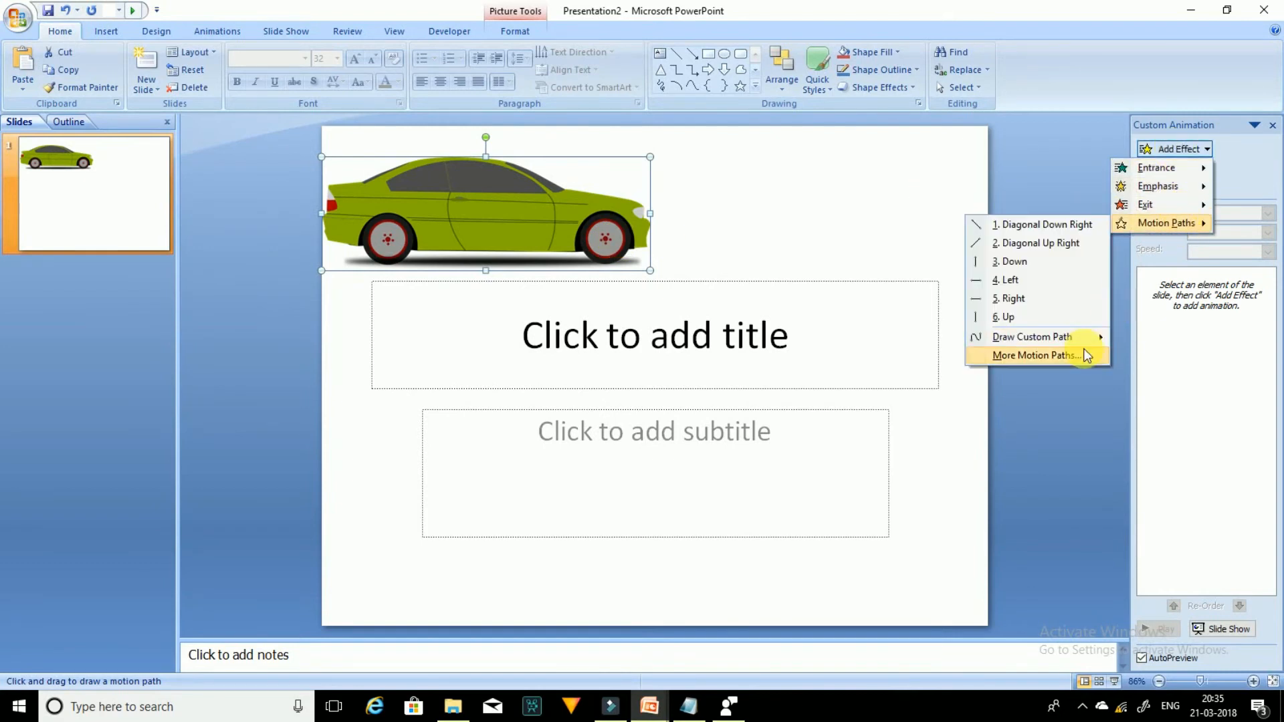
mouse_move(1076, 342)
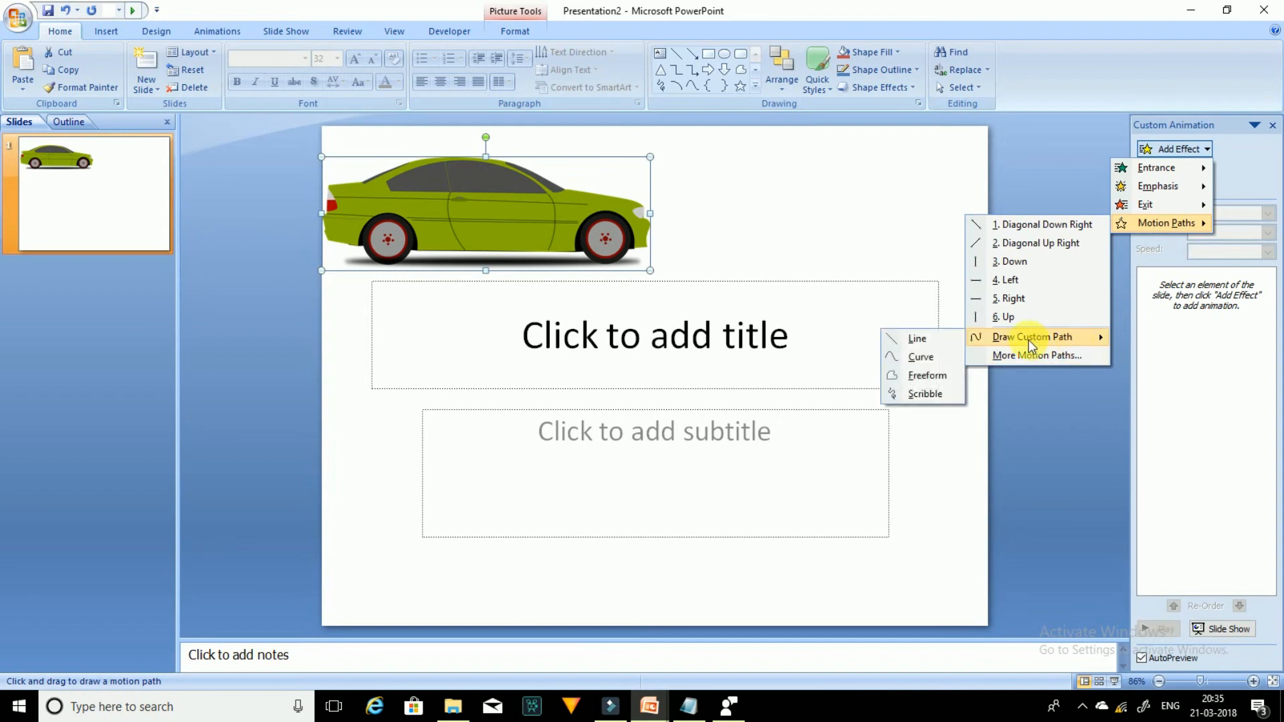
click(921, 339)
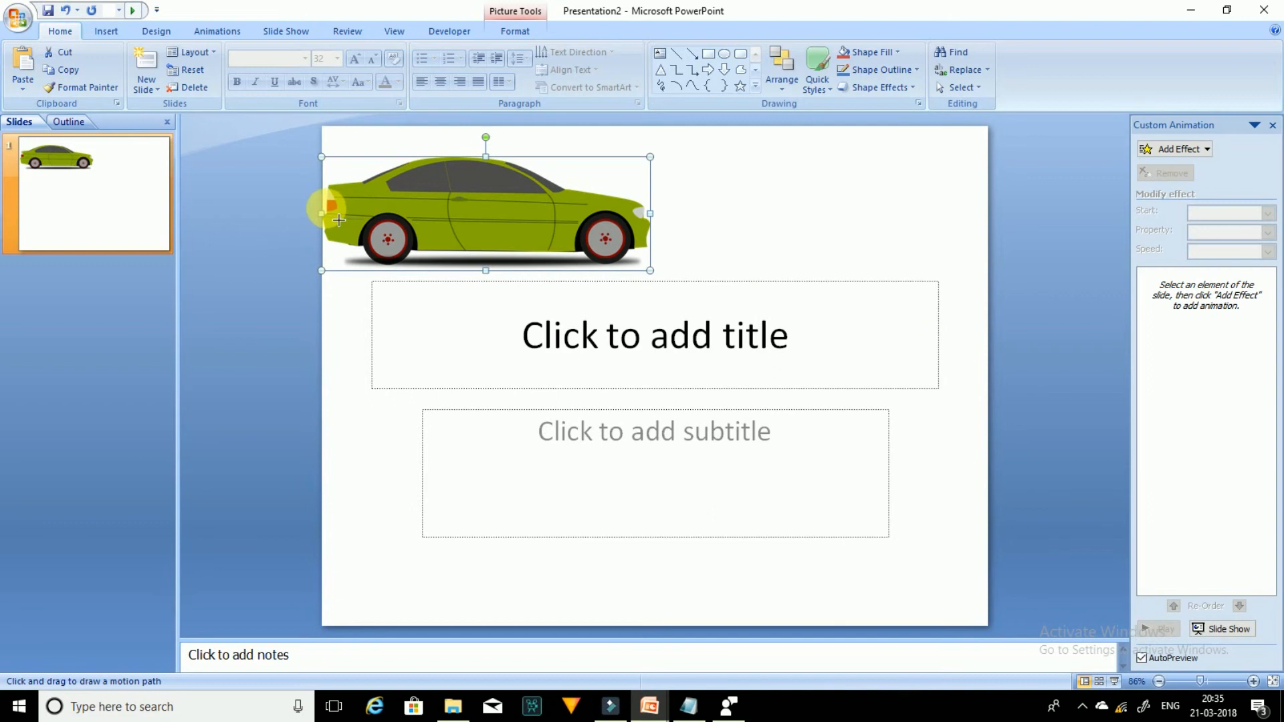
drag(339, 220, 1060, 229)
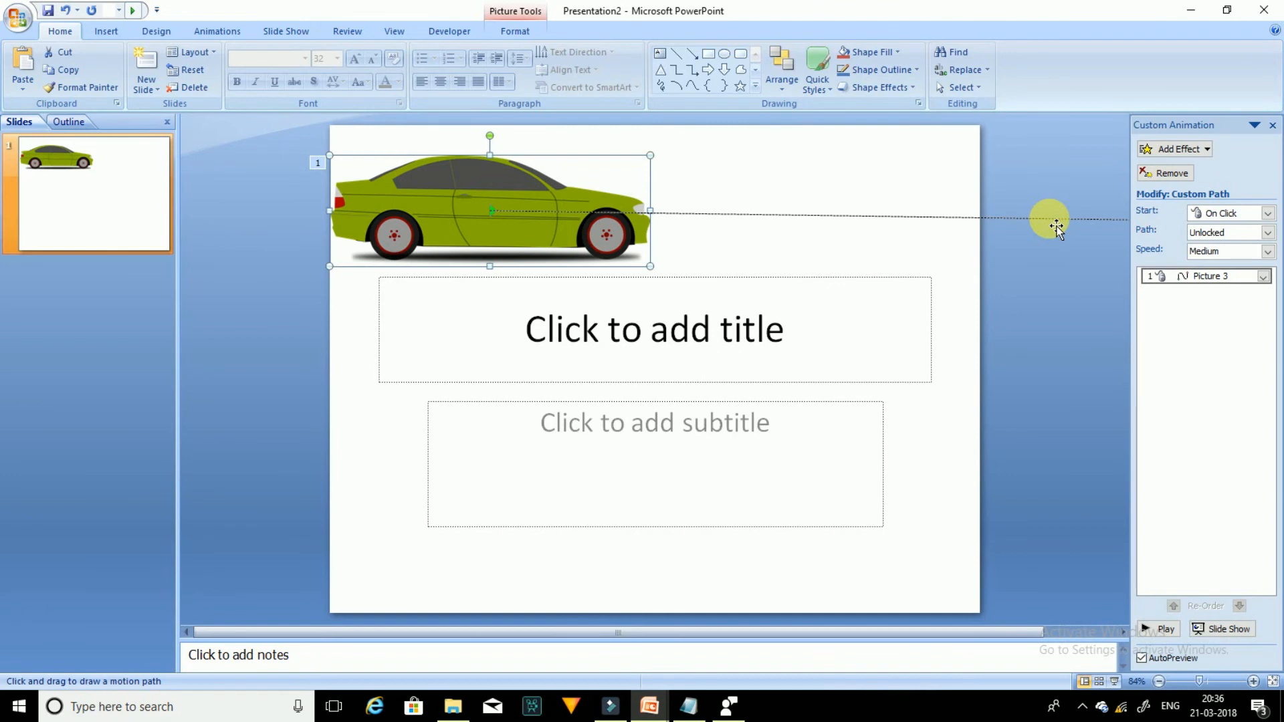
right_click(1057, 226)
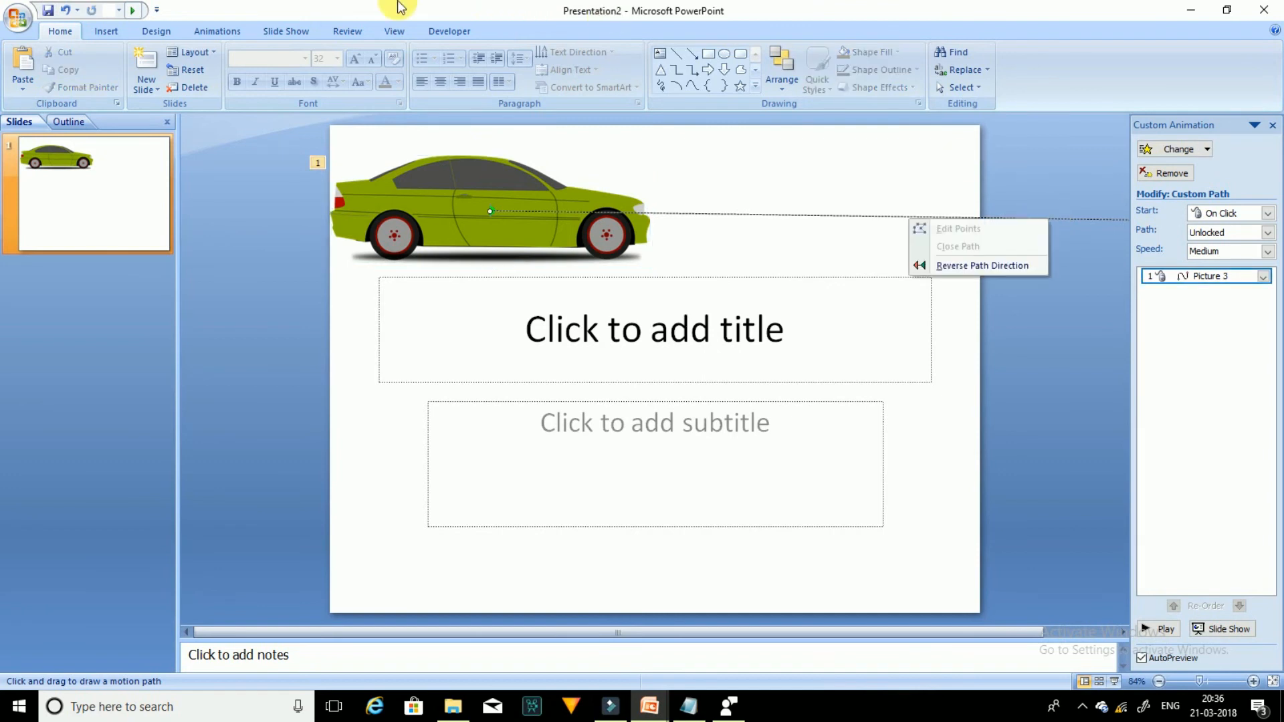
Insert the green number 1 racing car clip art and place it, enlarged to about 5.09 by 8.1 cm, in the slide's lower-right corner.
click(101, 34)
click(100, 64)
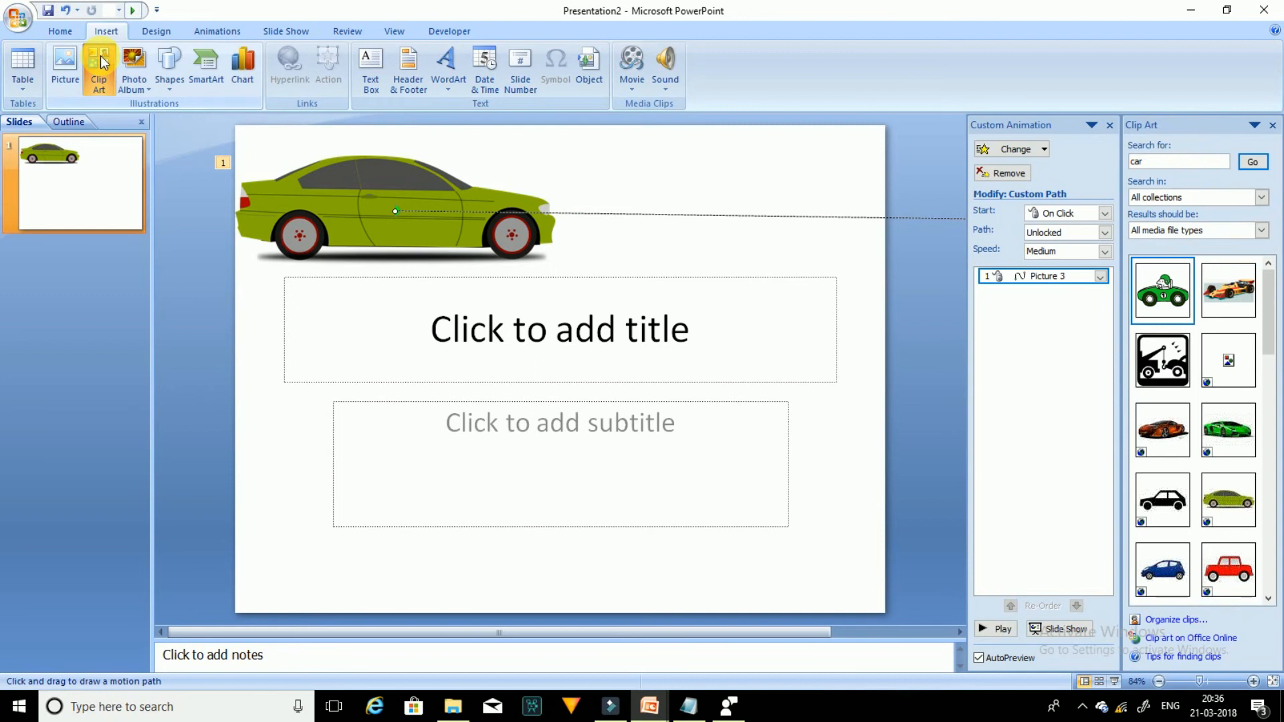
click(1161, 297)
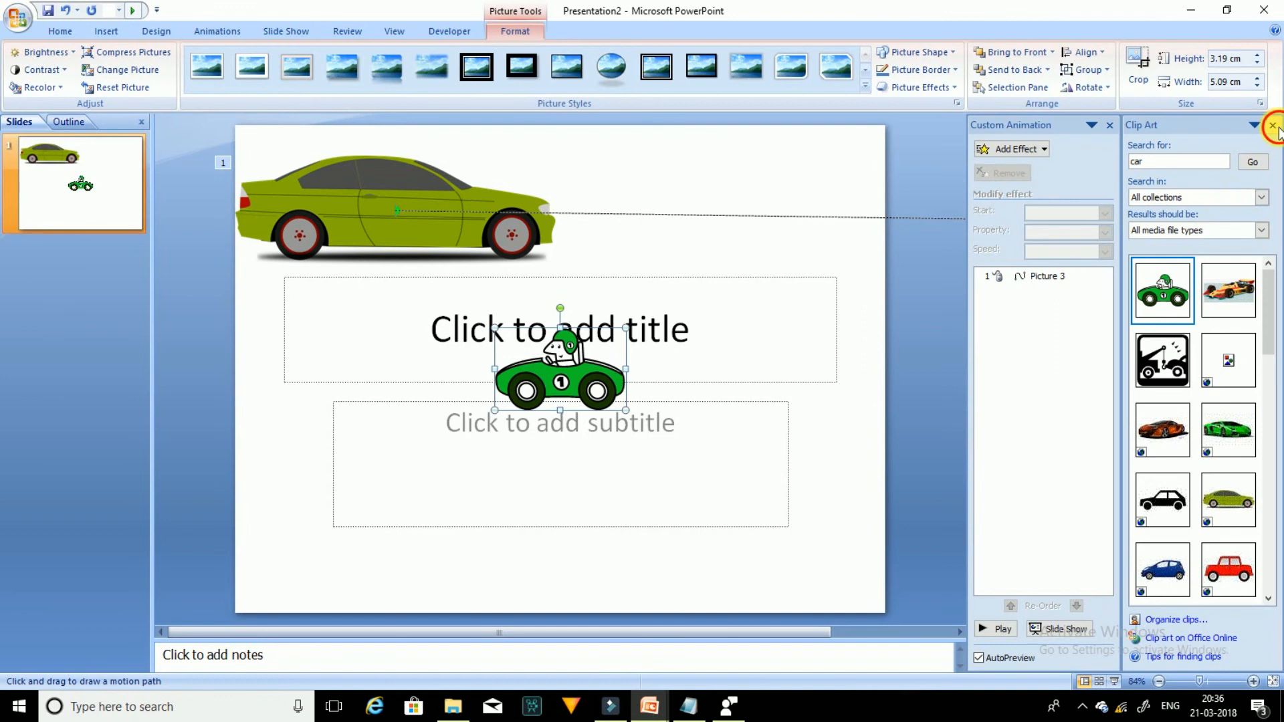
click(1272, 125)
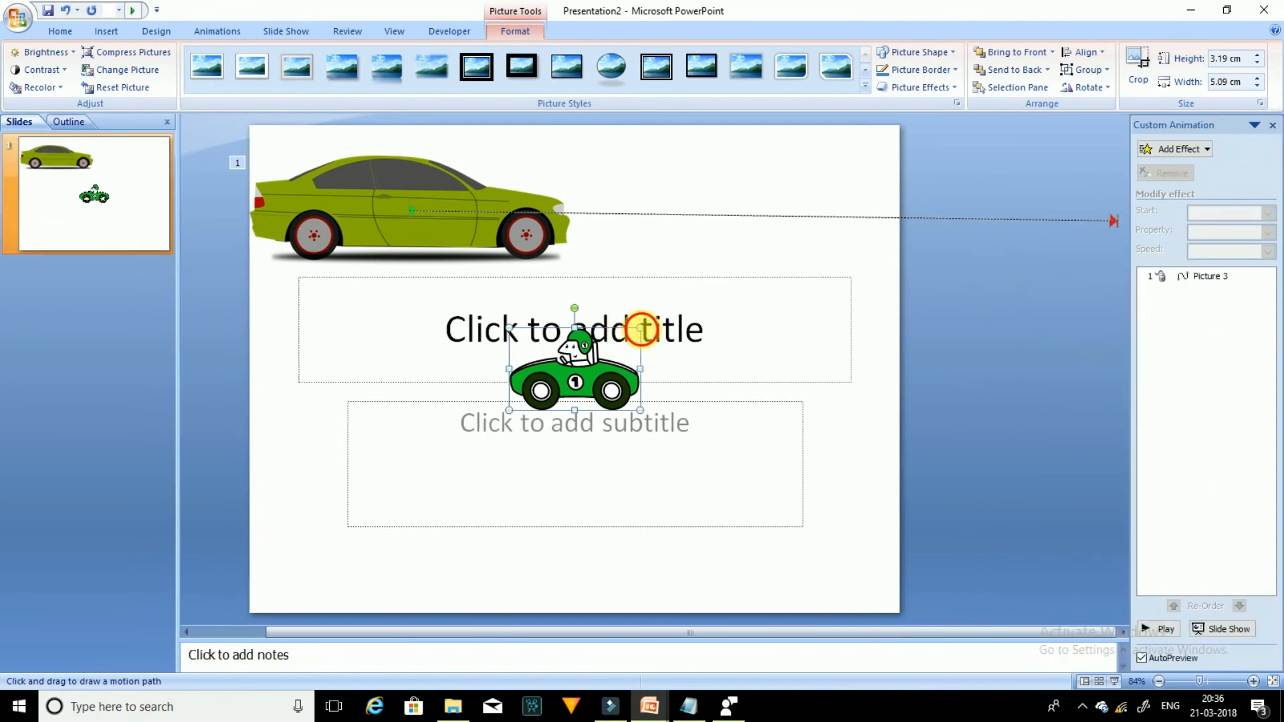
drag(641, 328, 725, 299)
drag(654, 339, 823, 499)
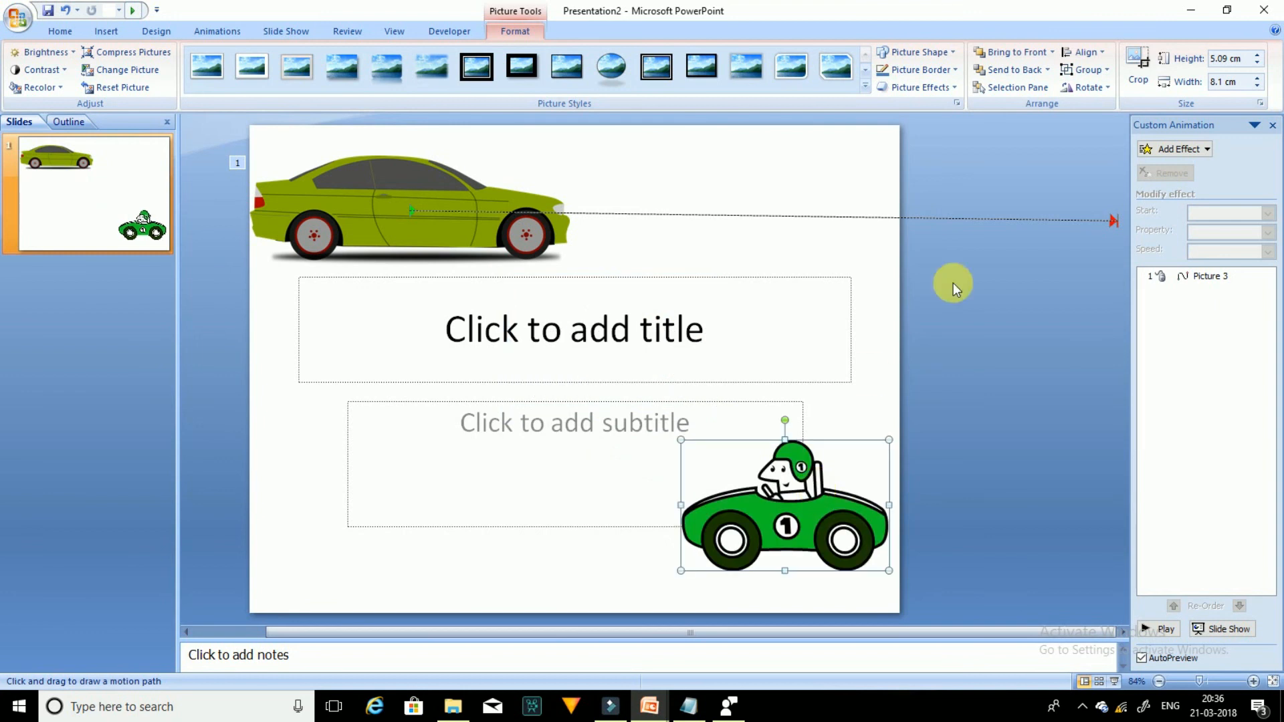
Give the racing car a custom straight-line motion path running leftwards past the slide's left edge, and play the slide's animations.
click(1202, 146)
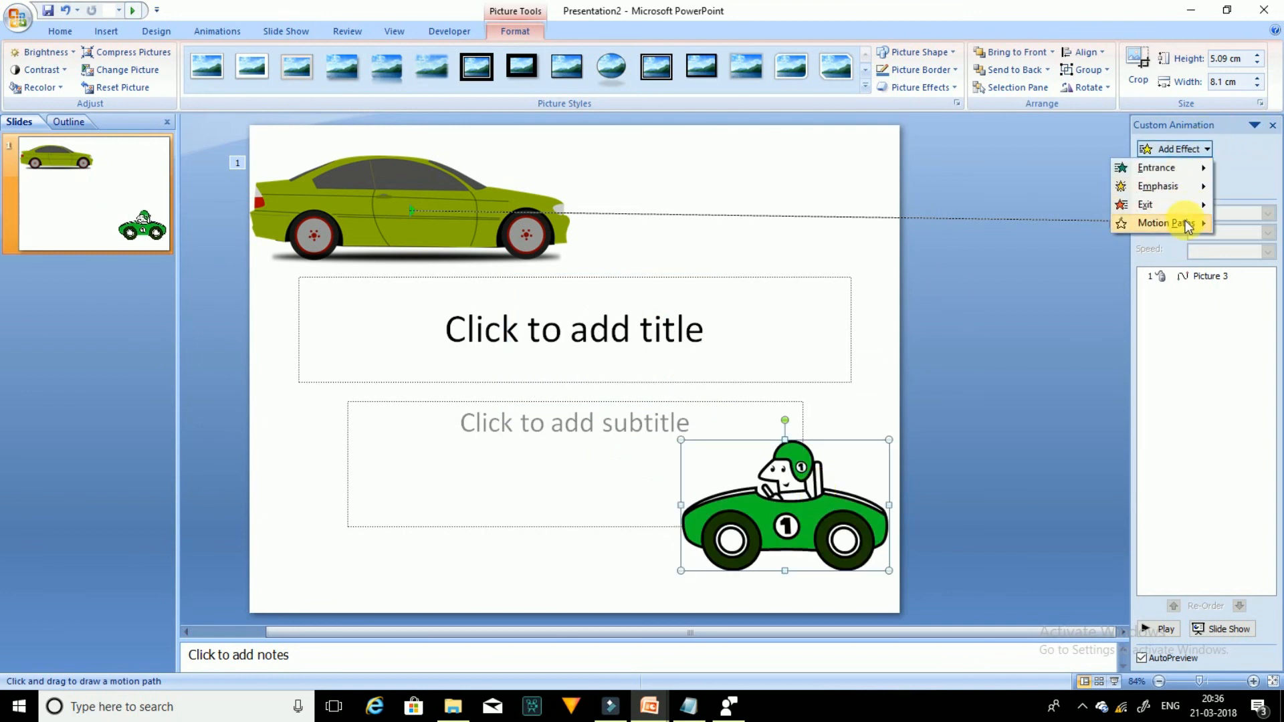
mouse_move(1097, 337)
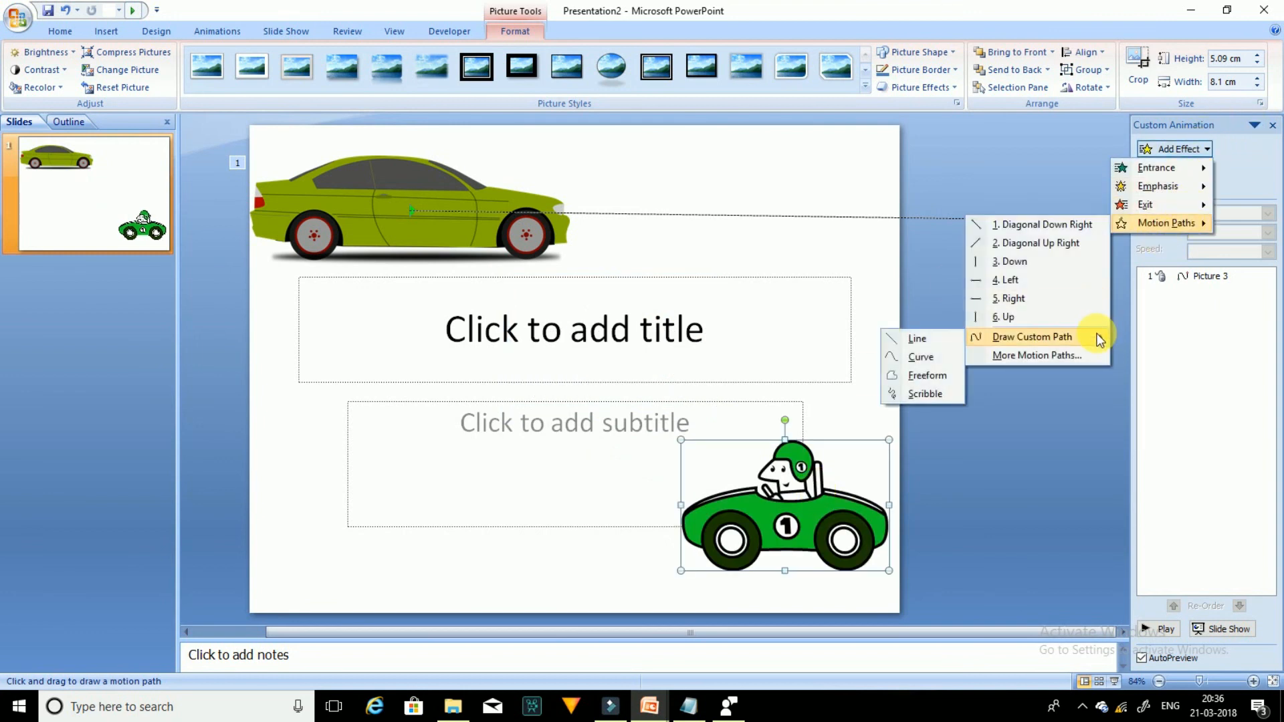
click(917, 338)
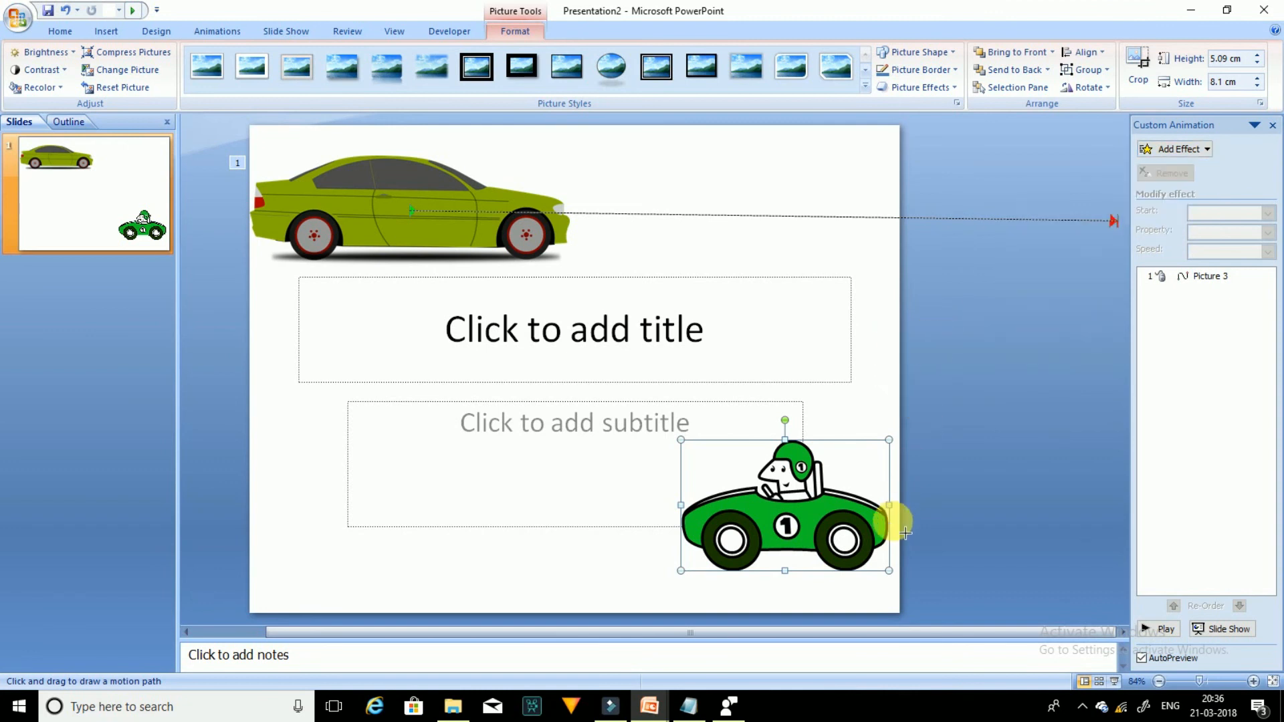
drag(891, 508, 198, 507)
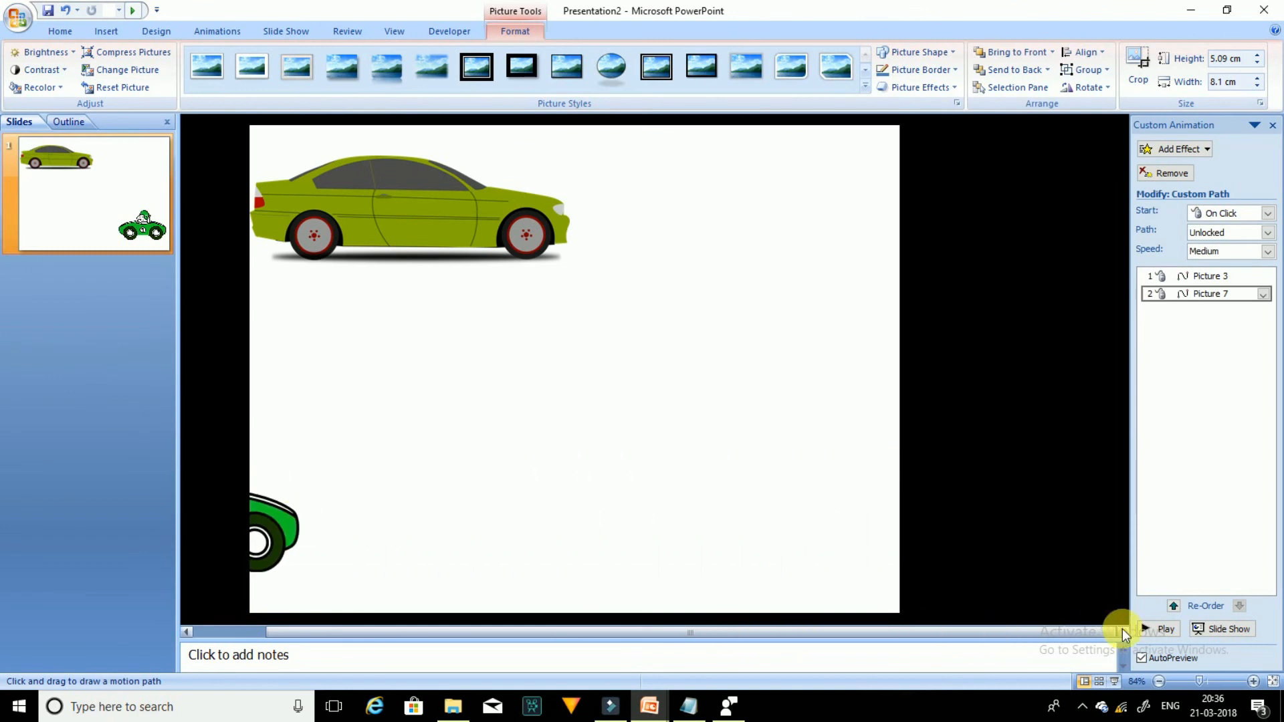
click(1152, 632)
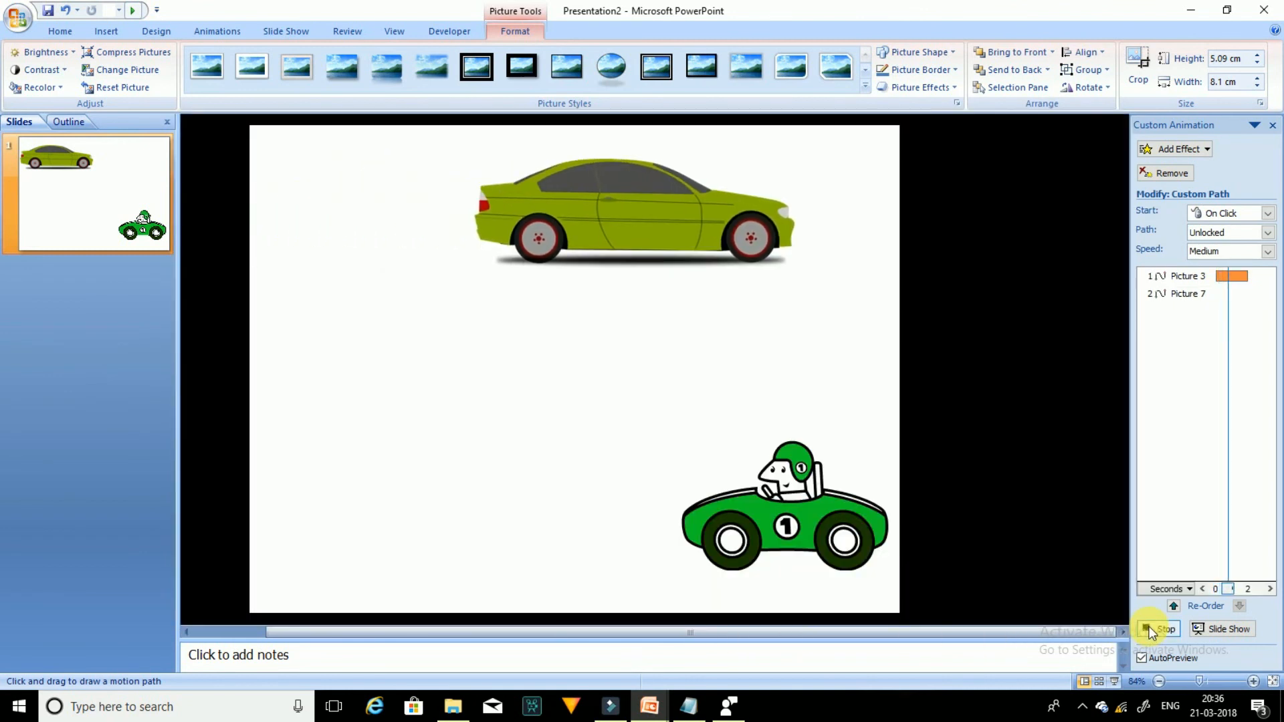